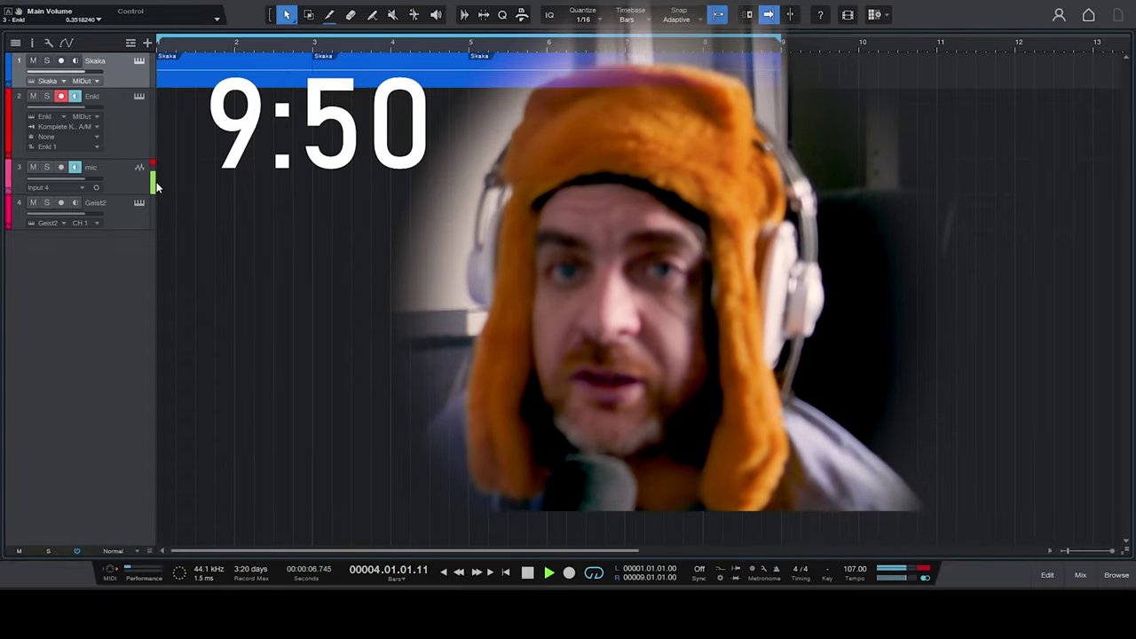
Replace the Enkl track's instrument with u-he Diva and create an empty eight-bar part on it, opened in the note editor.
left_click(139, 203)
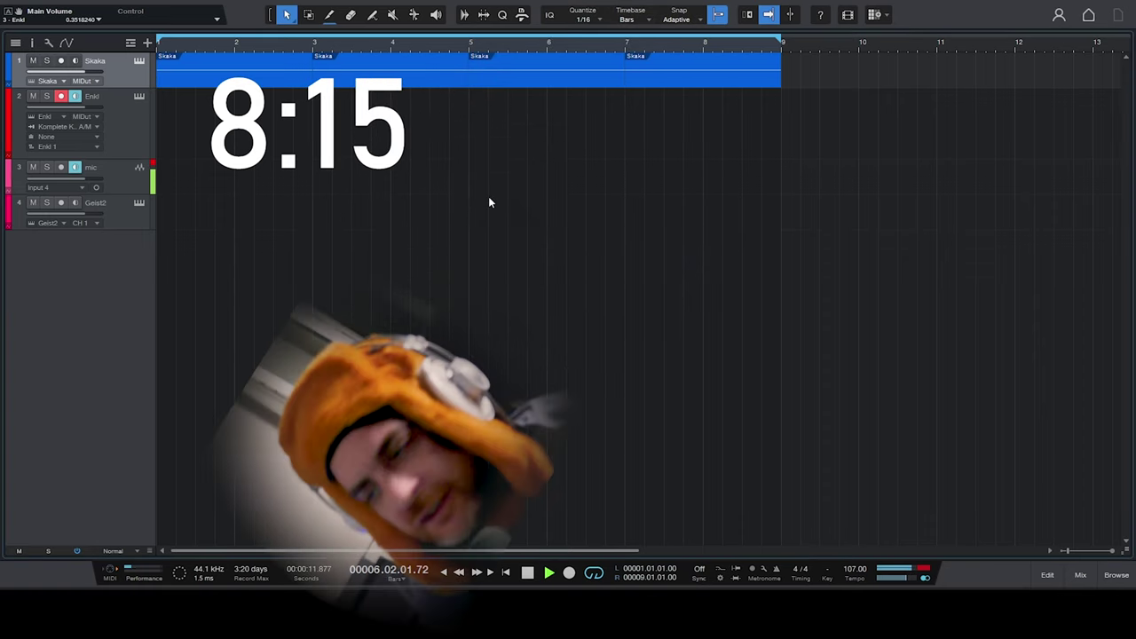
key("F5")
scroll(973, 367, "down", 5)
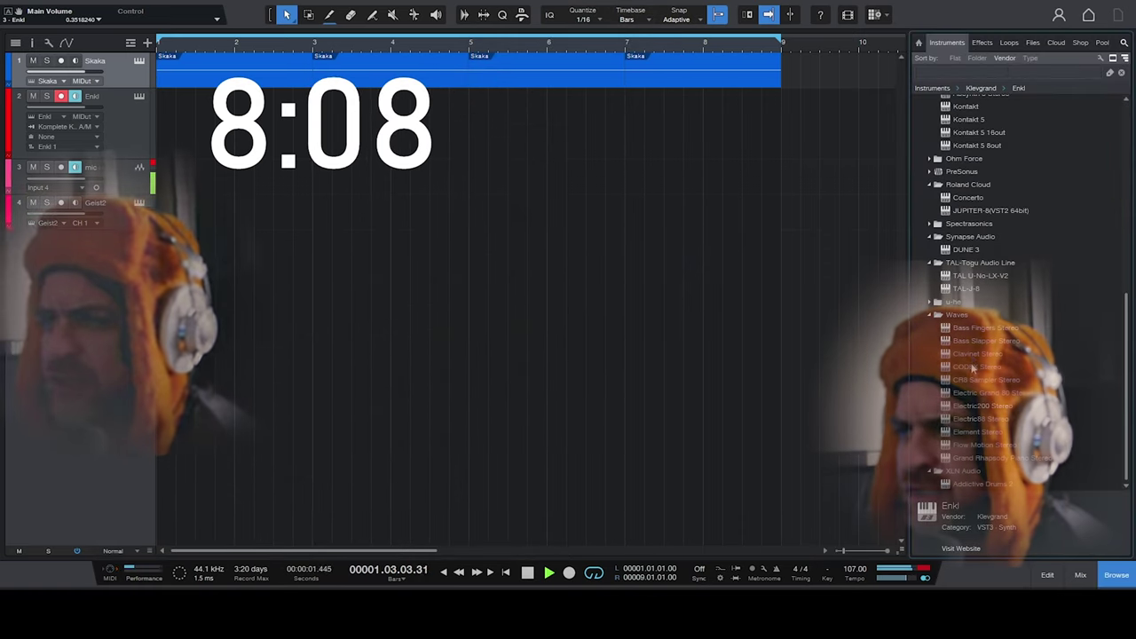
left_click(953, 302)
left_click_drag(959, 354, 560, 288)
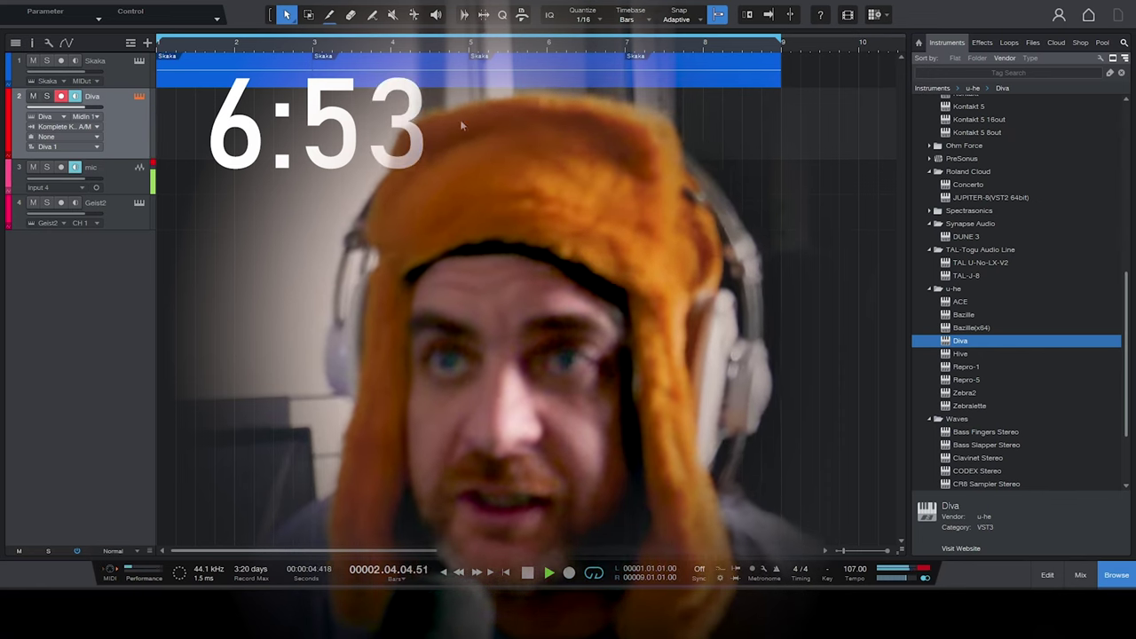
double_click(215, 156)
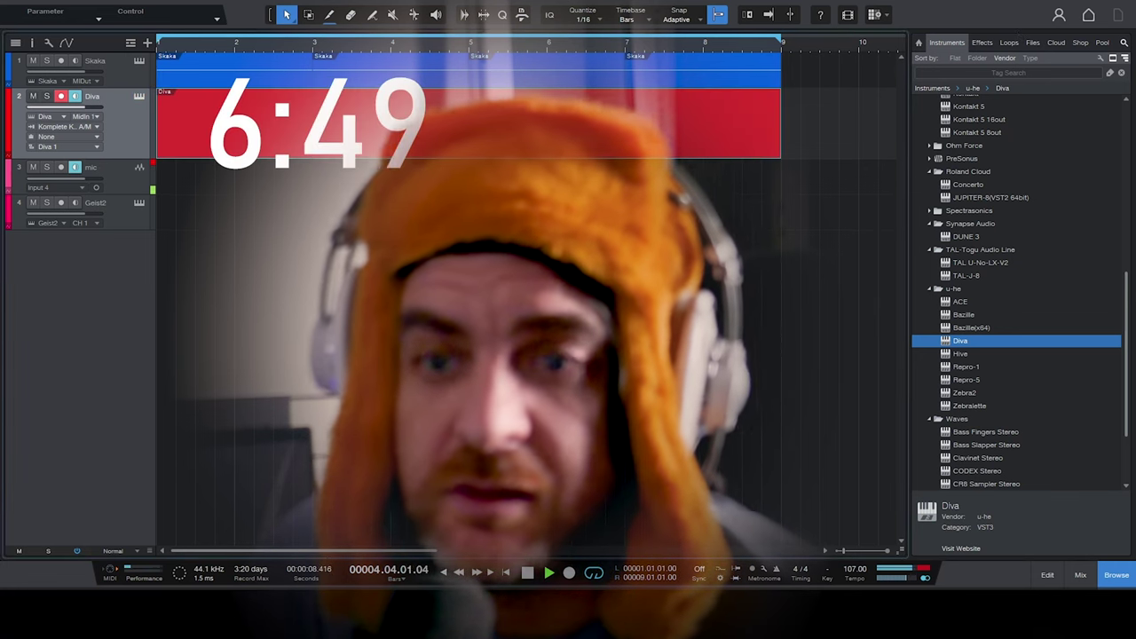
key("F2")
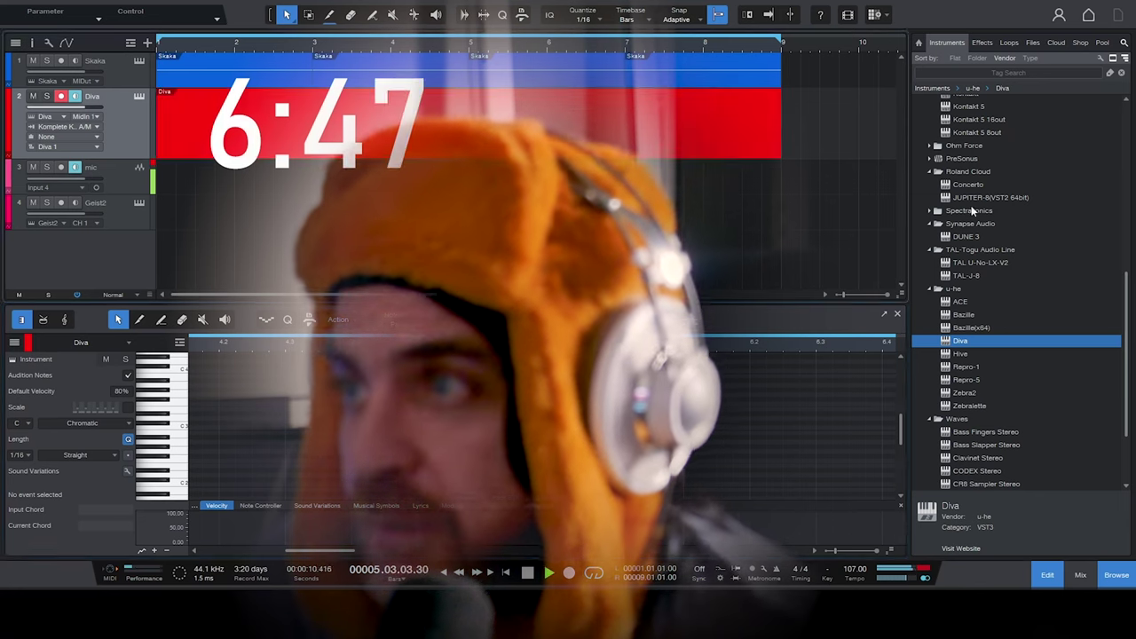
Add Klevgrand Tines from the instrument list on a new track and turn on the metronome.
scroll(975, 302, "down", 2)
scroll(975, 328, "down", 2)
scroll(976, 329, "up", 4)
scroll(976, 329, "up", 4)
left_click_drag(960, 184, 155, 261)
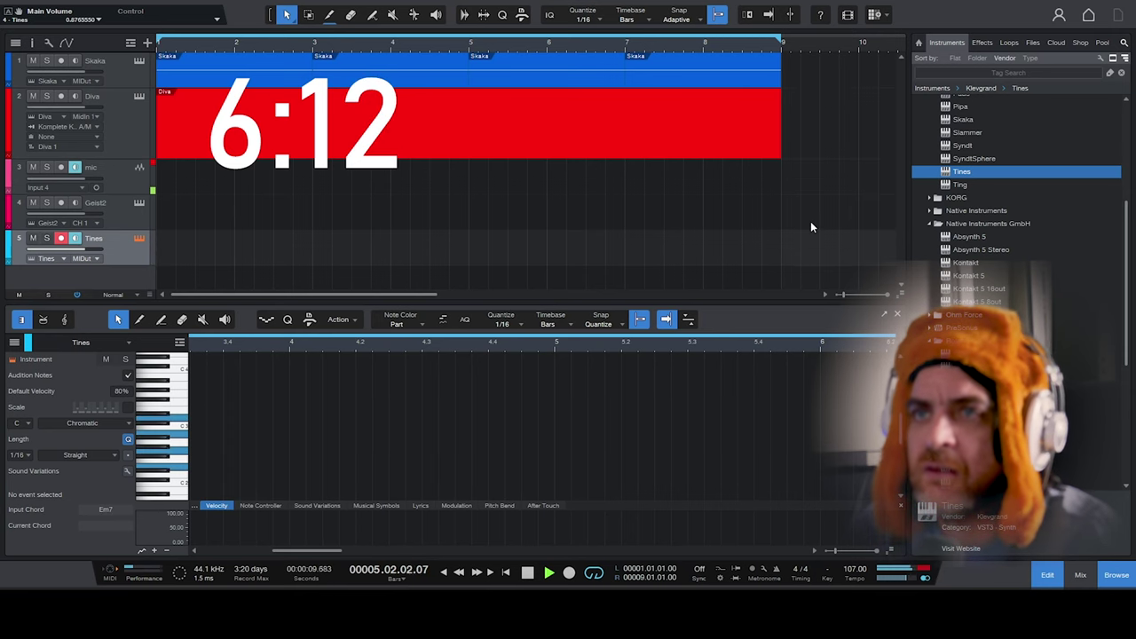
left_click(753, 568)
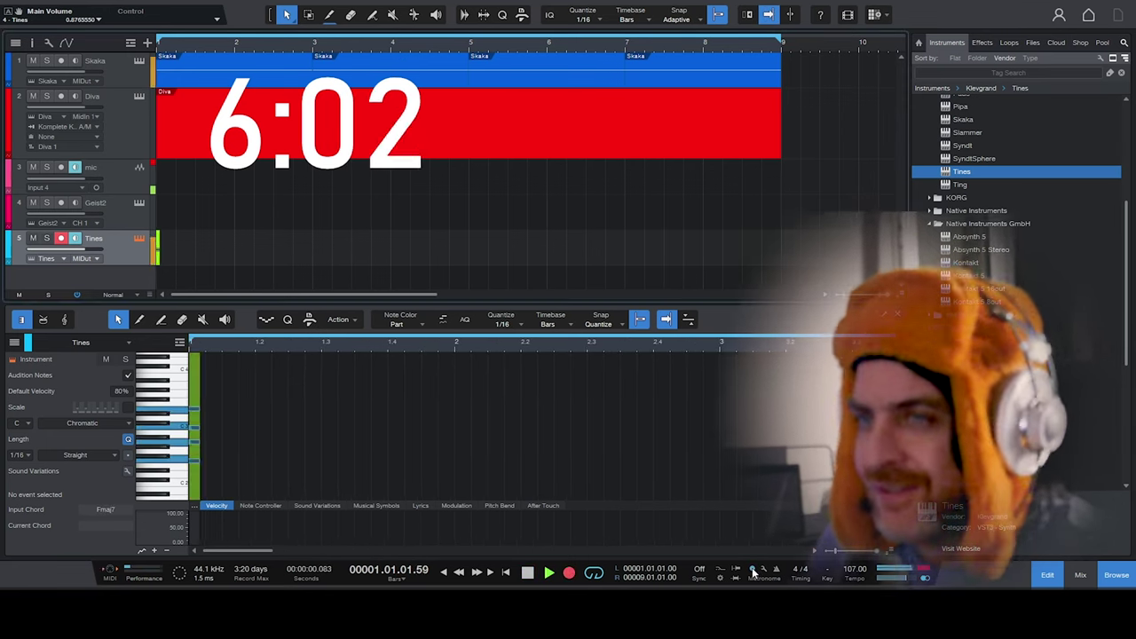
key("KP_Multiply")
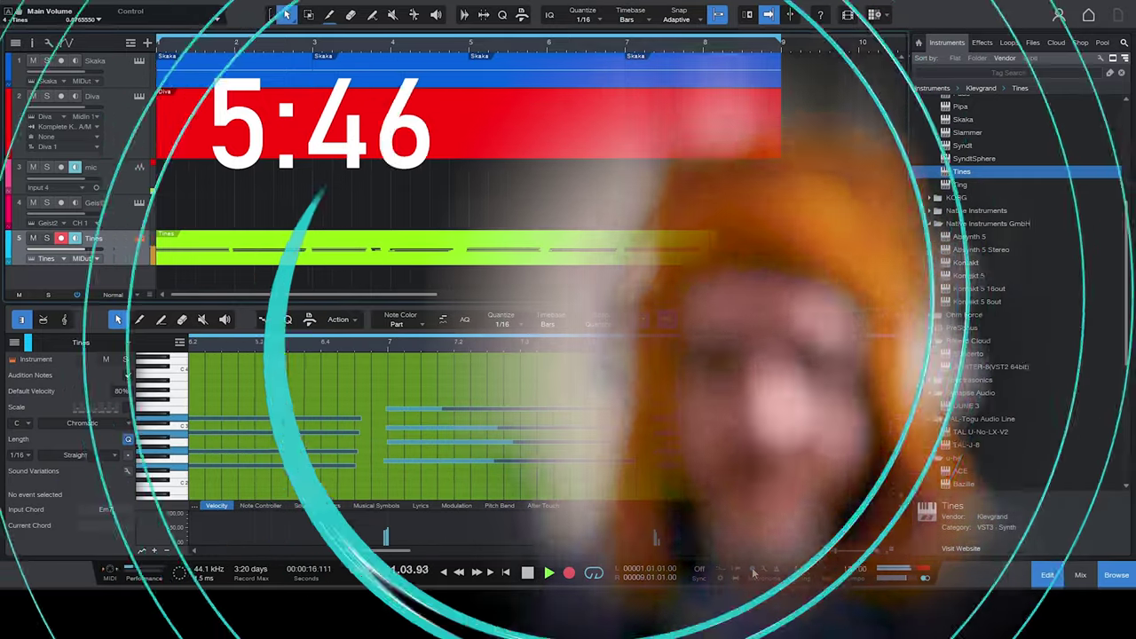
key("space")
key("ctrl+z")
Record an eight-bar chord progression on the Tines track, using mainly Fmaj7 and Em7 chords.
key("KP_Multiply")
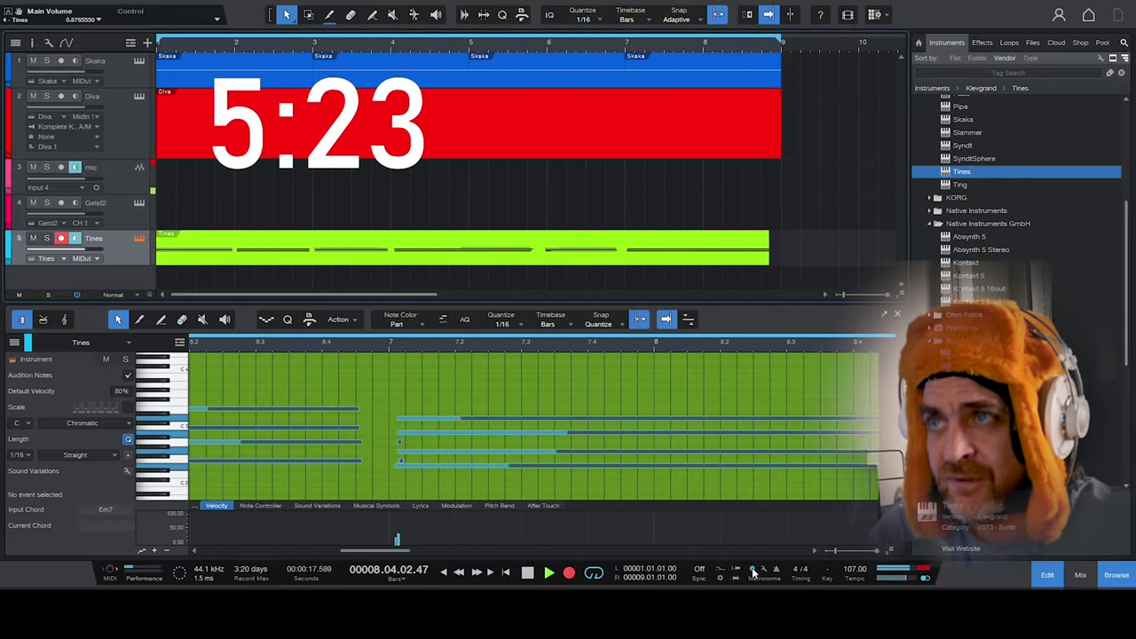
key("space")
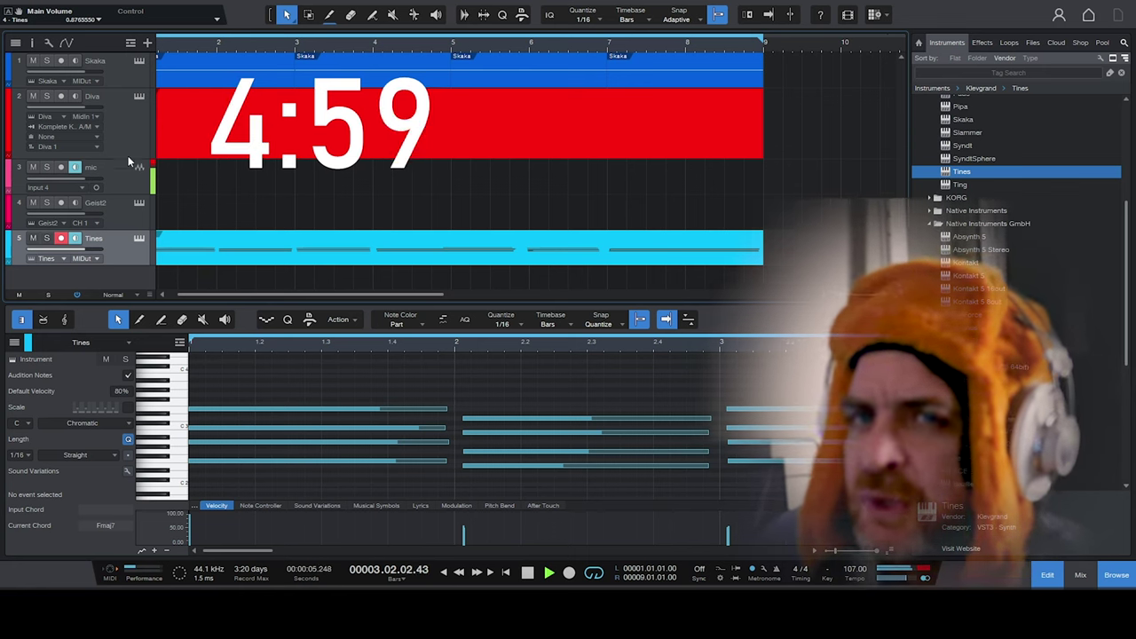
Delete the stray short notes at the start of bars 6 and 7 in the Tines part.
left_click(240, 137)
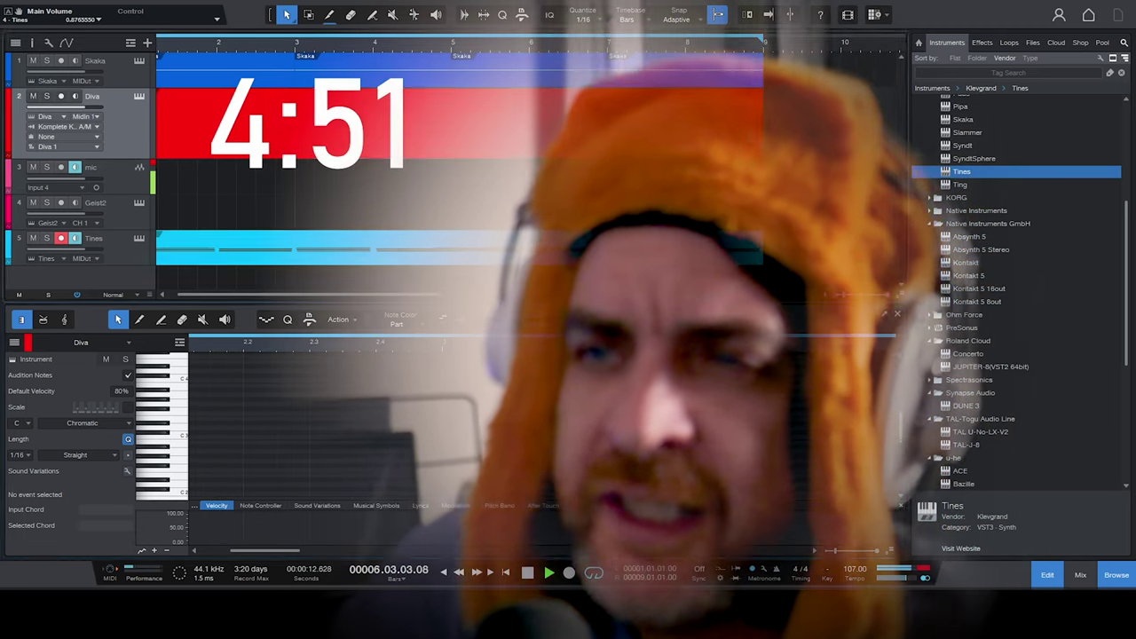
left_click(460, 247)
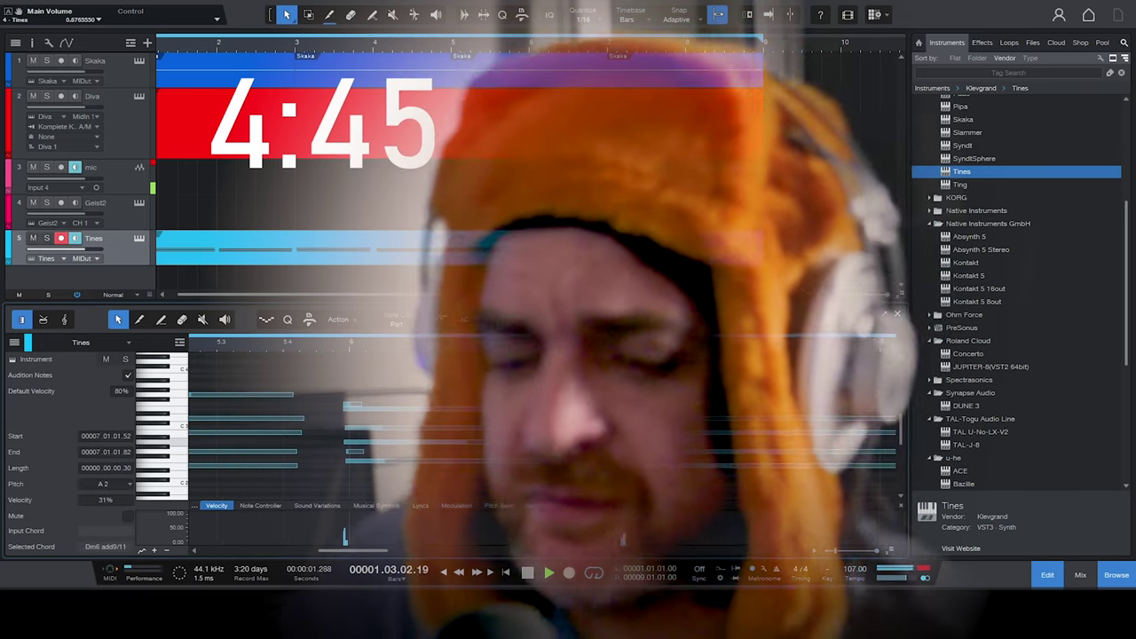
left_click(754, 432)
left_click(755, 452)
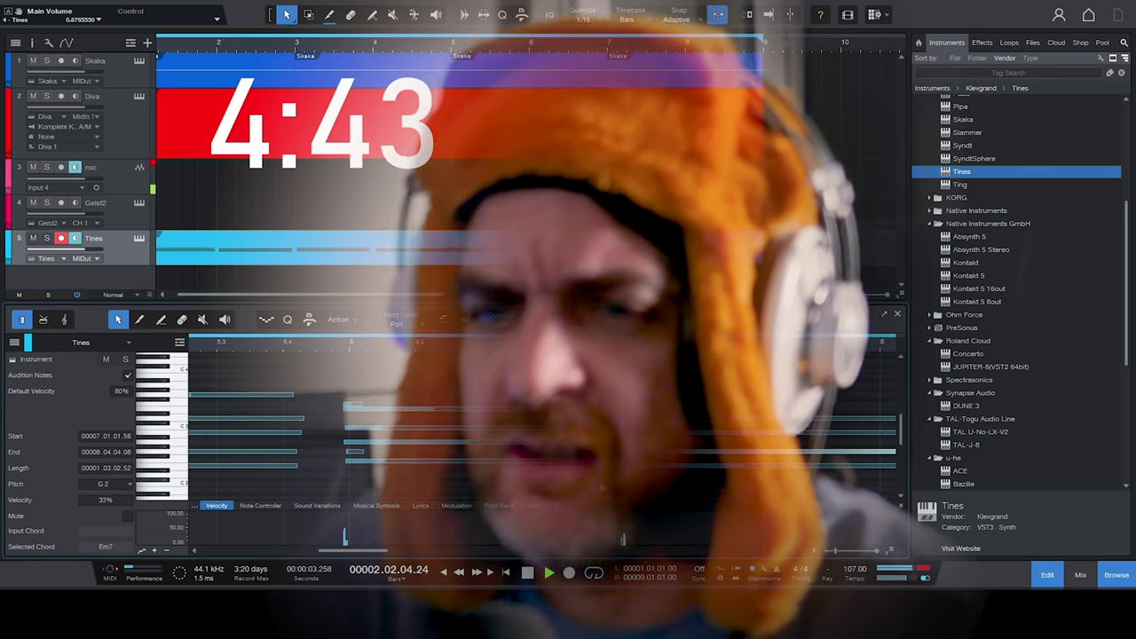
mouse_move(385, 550)
left_mouse_down()
mouse_move(607, 548)
mouse_move(367, 549)
mouse_move(377, 549)
left_mouse_up()
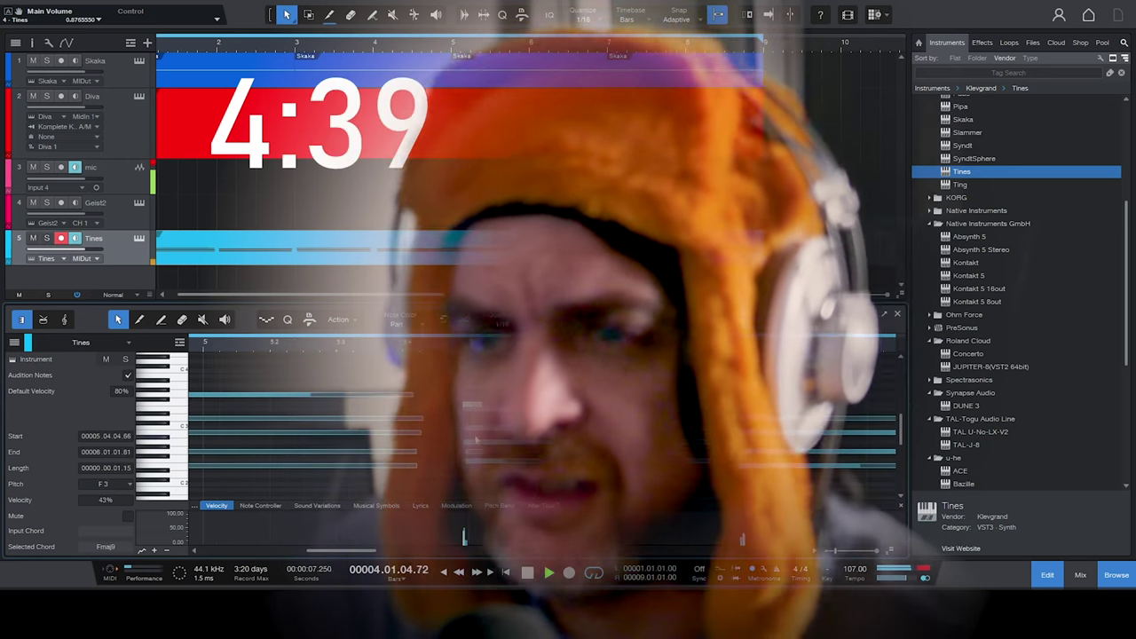
left_click(477, 455)
double_click(476, 454)
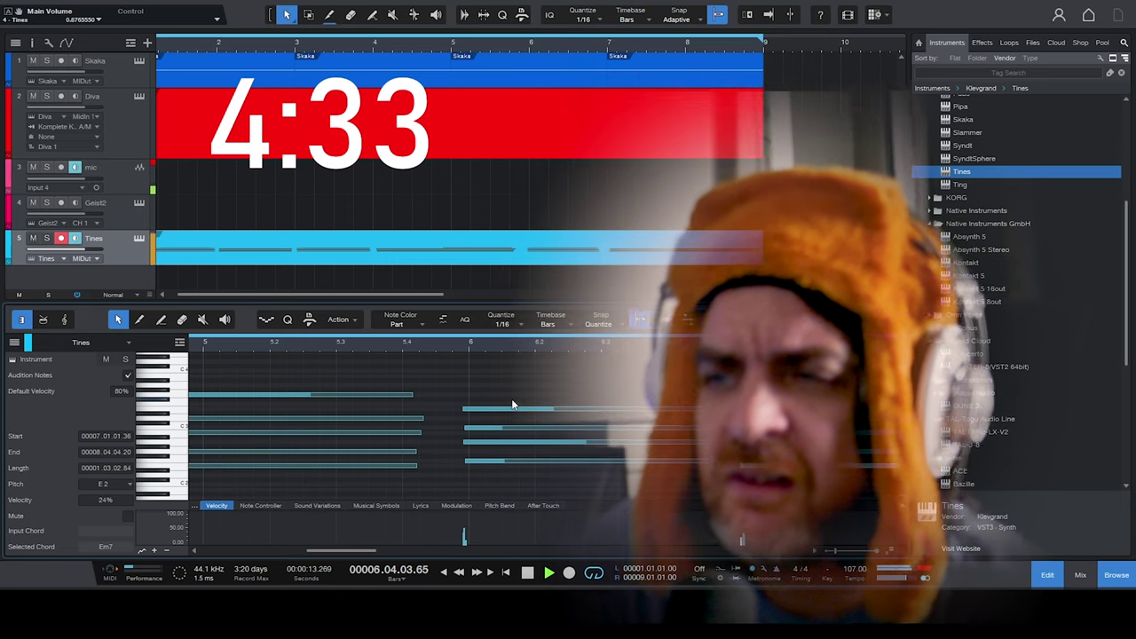
Shift the whole bar 7 Tines chord slightly earlier so its E2 note starts at 00006.04.04.84, and play back the result.
left_click(798, 533)
left_click(754, 421)
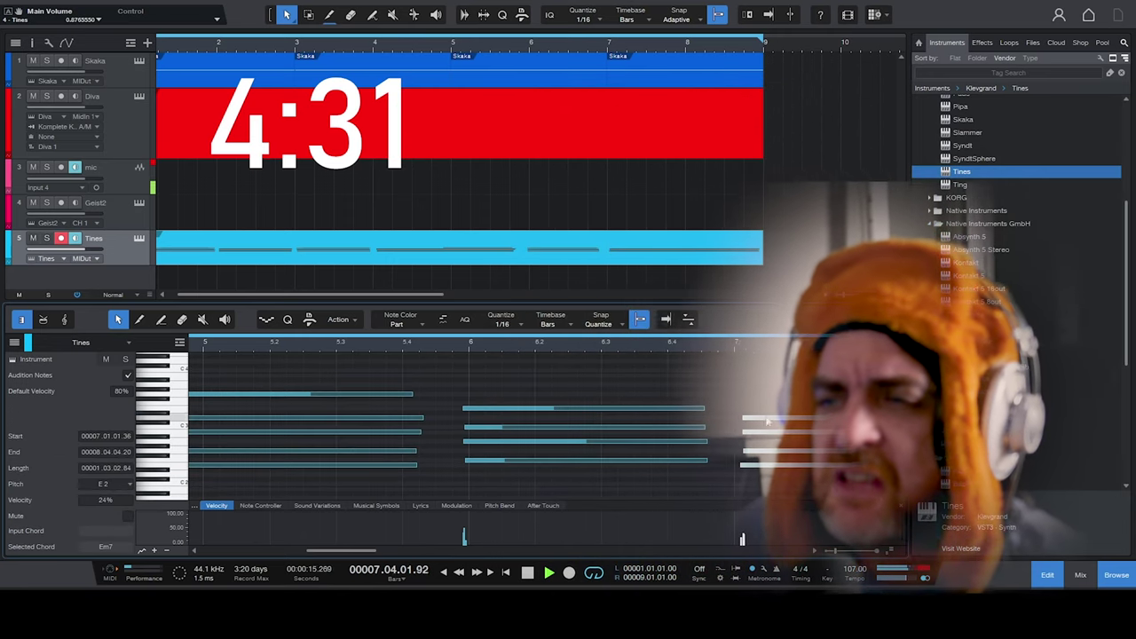
key("space")
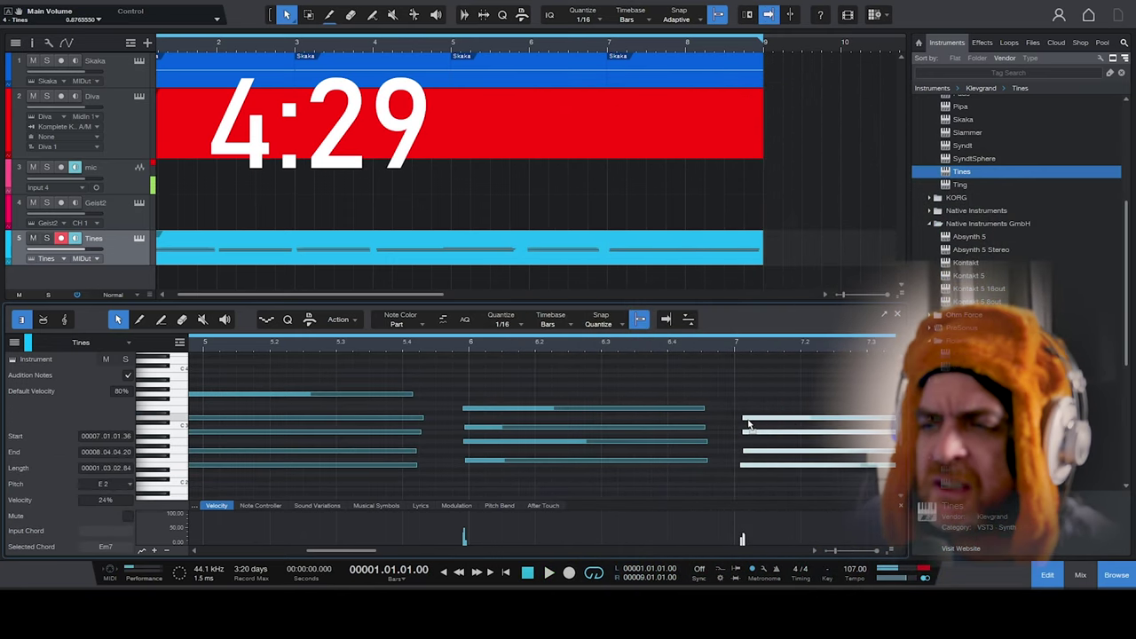
key("space")
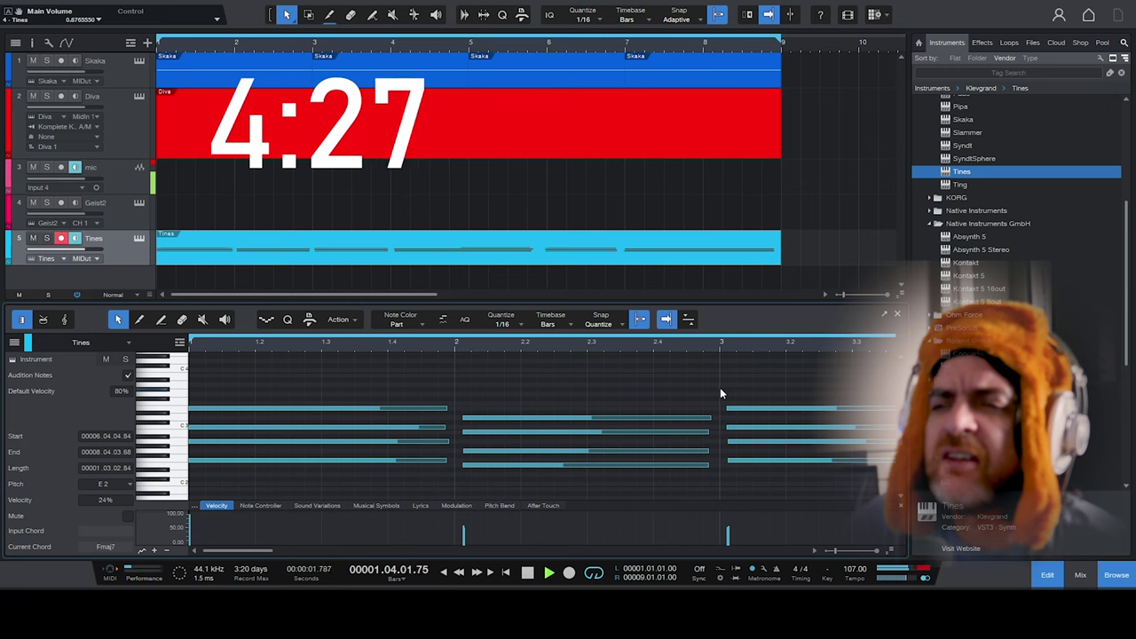
scroll(729, 346, "down", 4)
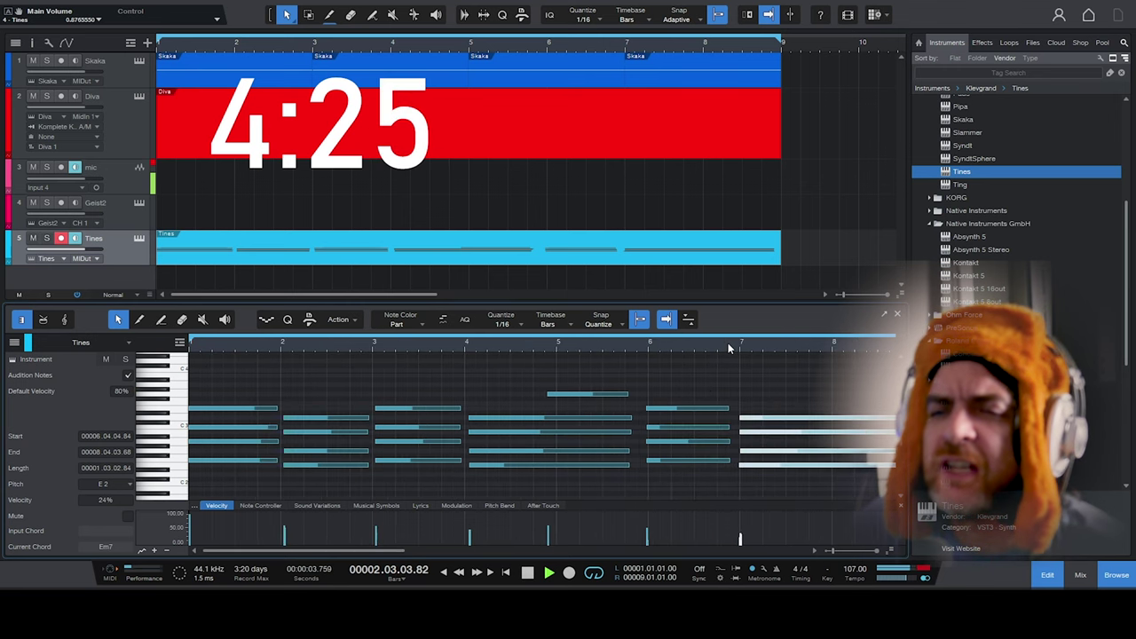
Close the Tines part's note editor and open the empty Diva part for note editing.
key("F2")
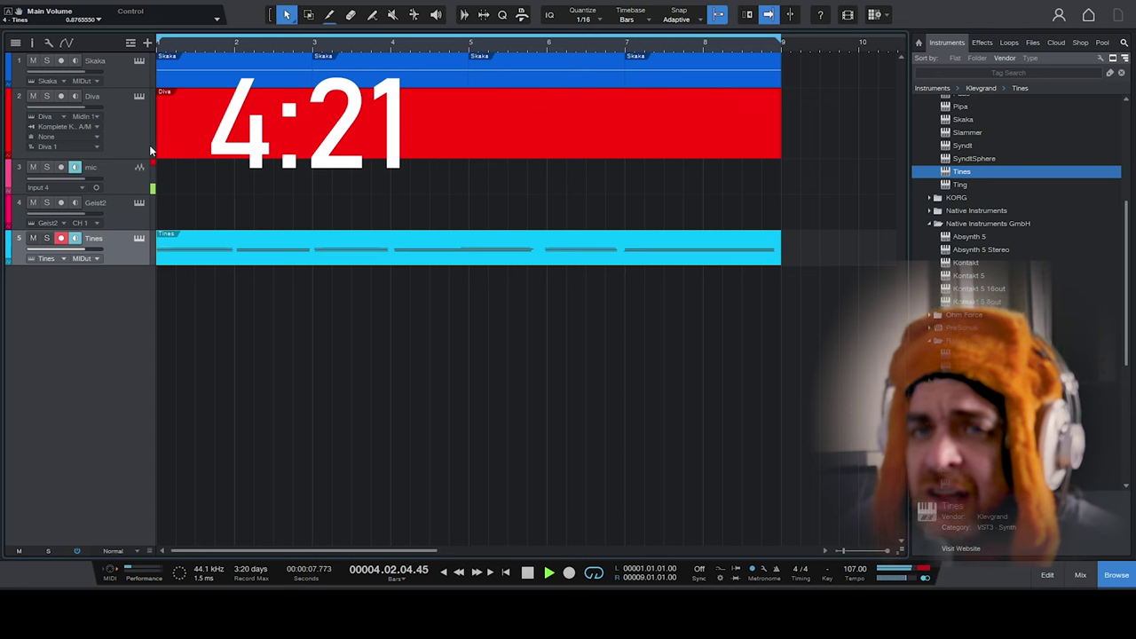
double_click(190, 139)
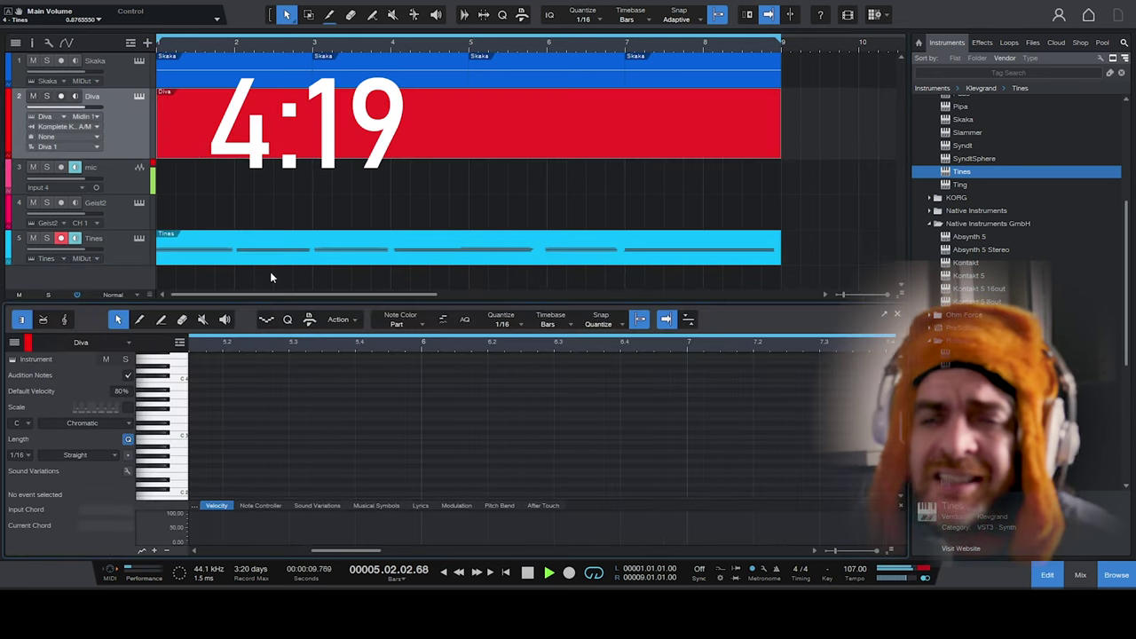
left_click(193, 466)
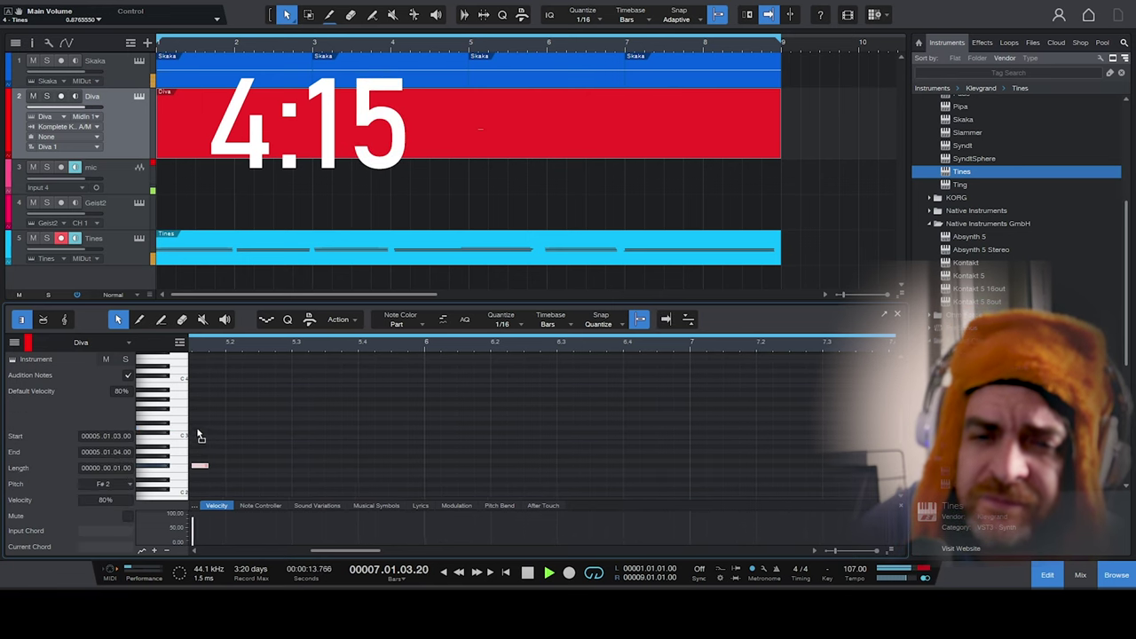
left_click_drag(192, 419, 190, 418)
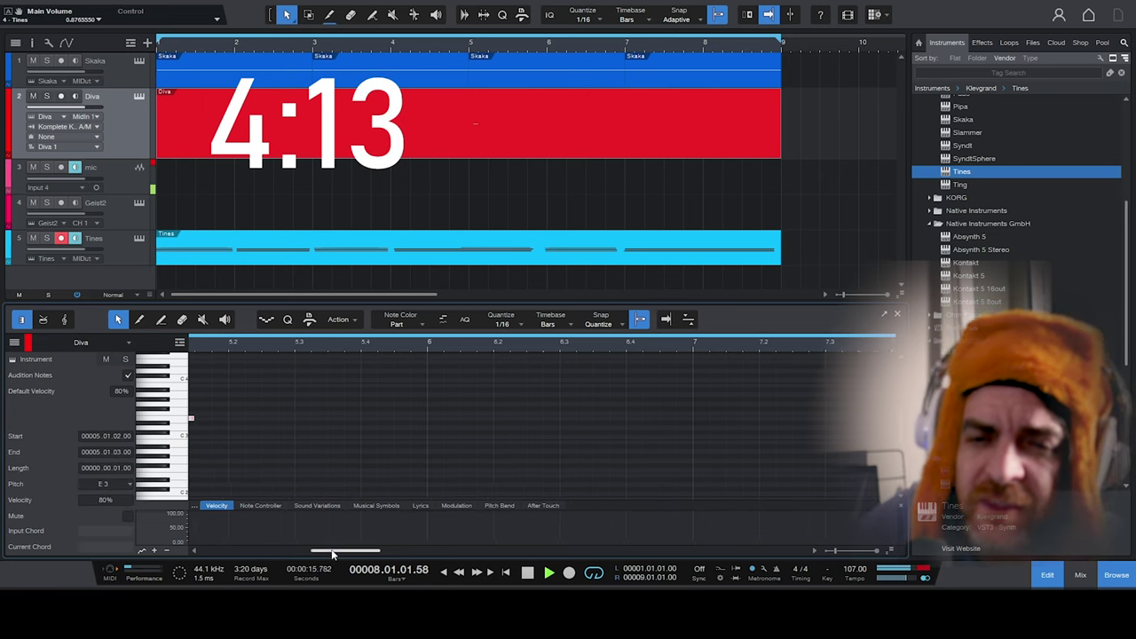
left_click_drag(333, 555, 294, 555)
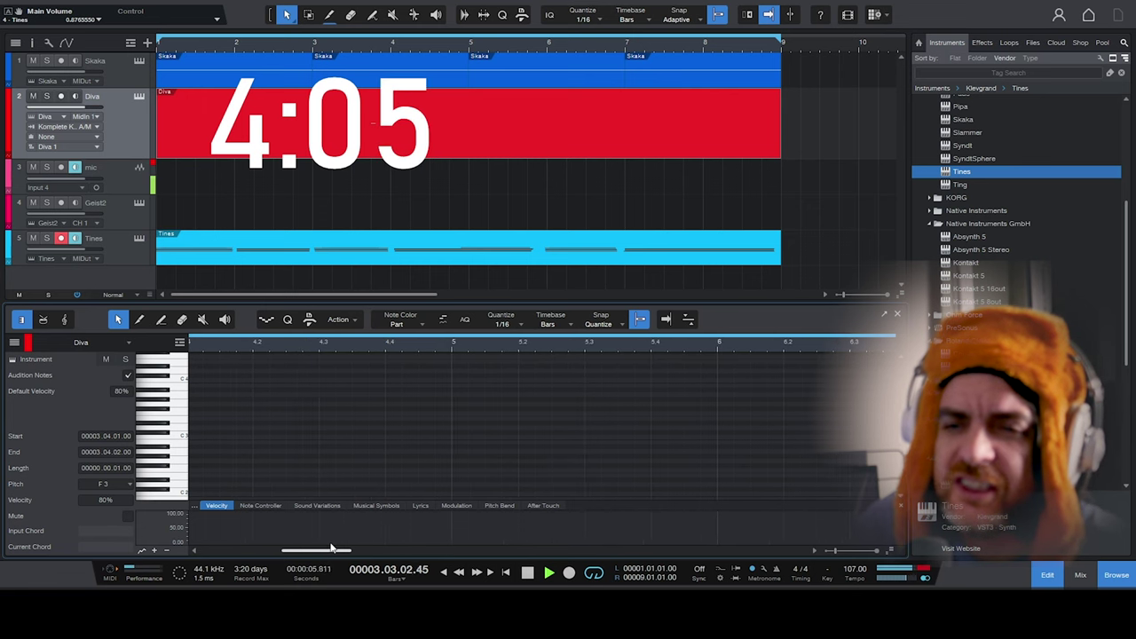
key("Delete")
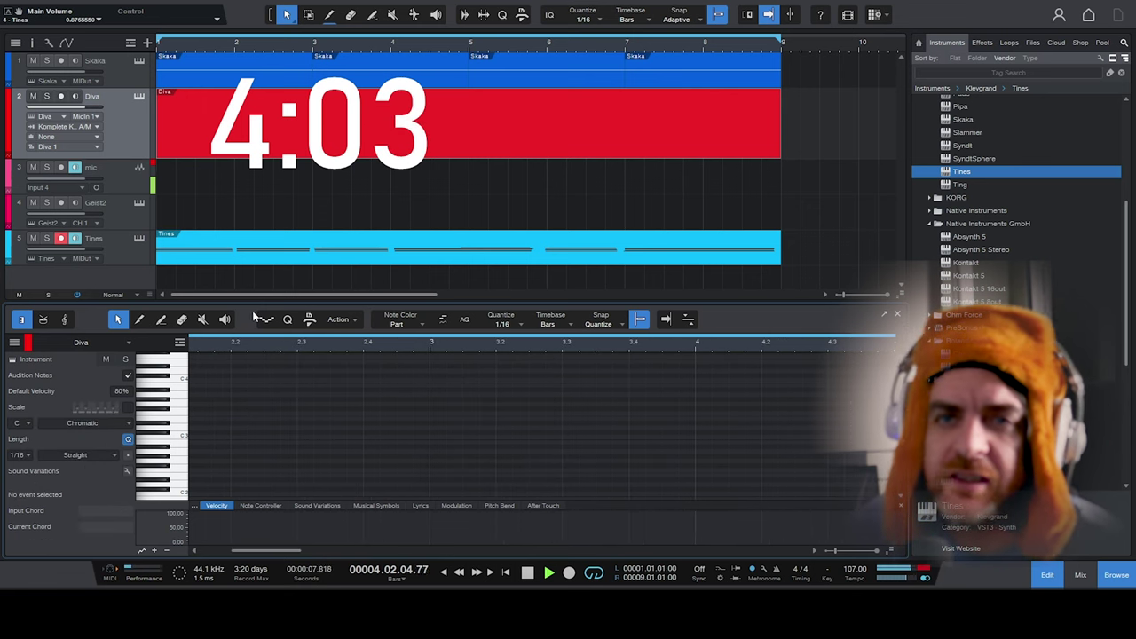
Start the Diva bassline with a two-sixteenth F3 at bar 1, followed by short G3 and A3 notes in the same bar.
left_click_drag(284, 550, 233, 551)
double_click(197, 443)
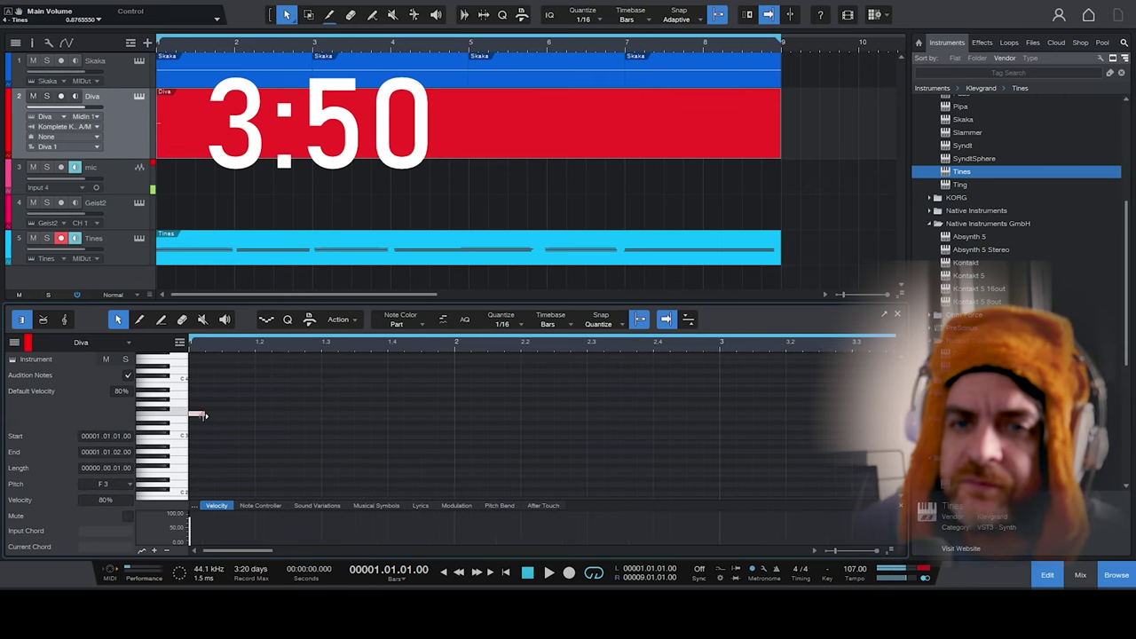
double_click(274, 405)
double_click(328, 395)
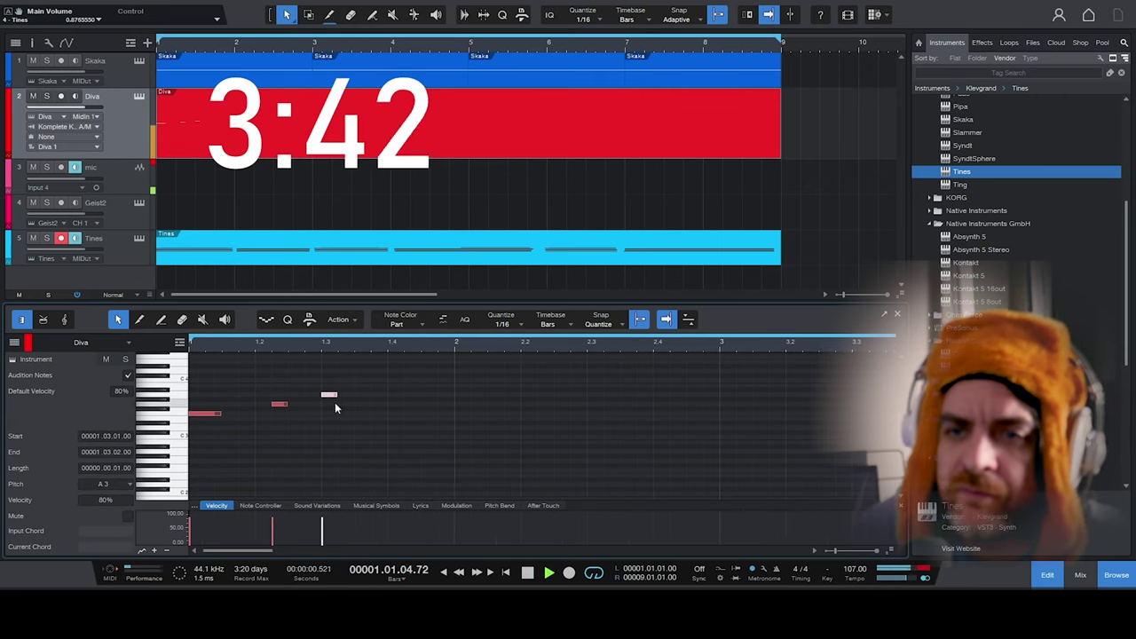
Continue the Diva bassline with F3 and E3 in bar 1, D3 at bar 2 and G3 at 2.01.04, checking by playback.
key("space")
left_click_drag(368, 424, 397, 424)
key("space")
double_click(380, 423)
key("space")
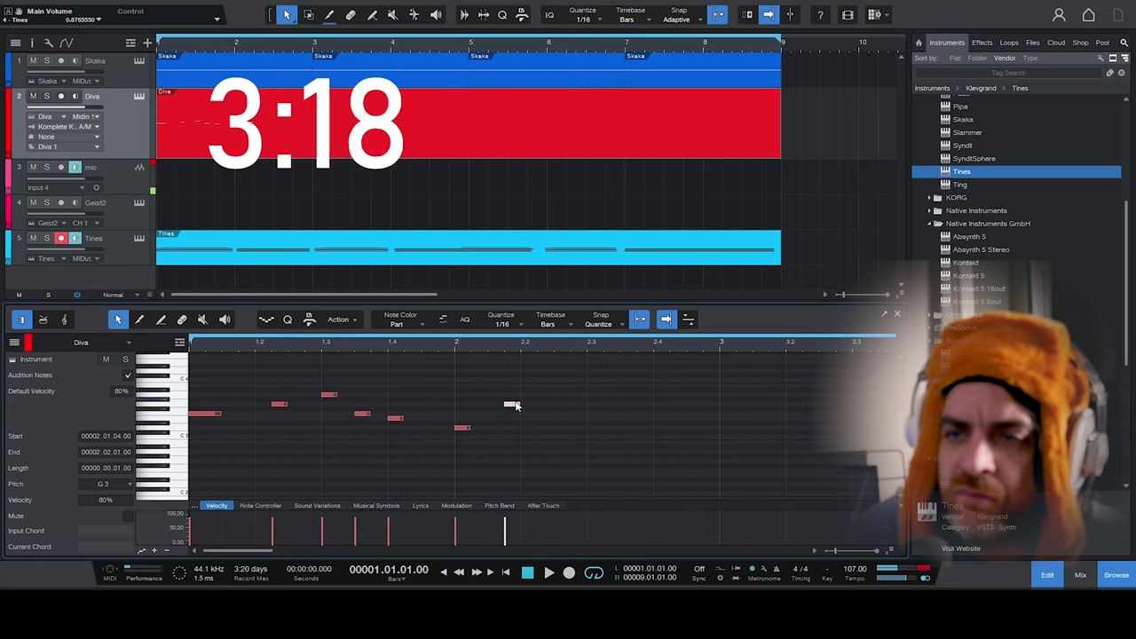
Raise the Diva note at 2.01.04 to A3 and add G3 at 2.02.03 and E3 at 2.02.04.
left_click_drag(543, 410, 543, 400)
double_click(563, 418)
key("space")
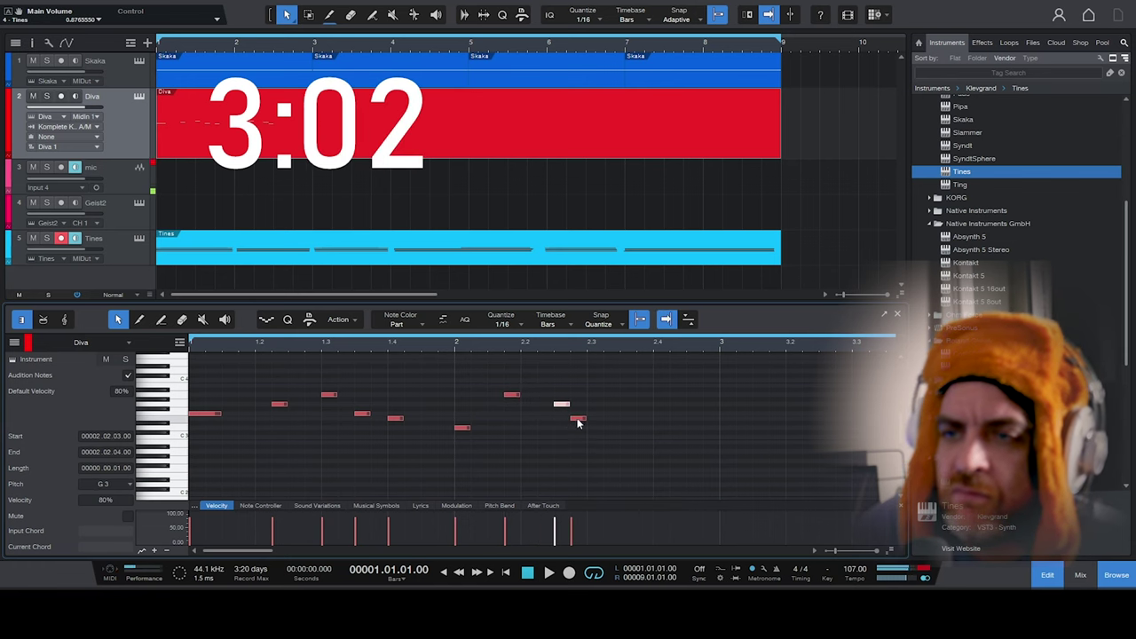
key("space")
key("space")
Duplicate all notes of the two-bar Diva bassline into bars 3 and 4 and play them back.
left_click_drag(655, 475, 205, 378)
key("d")
key("space")
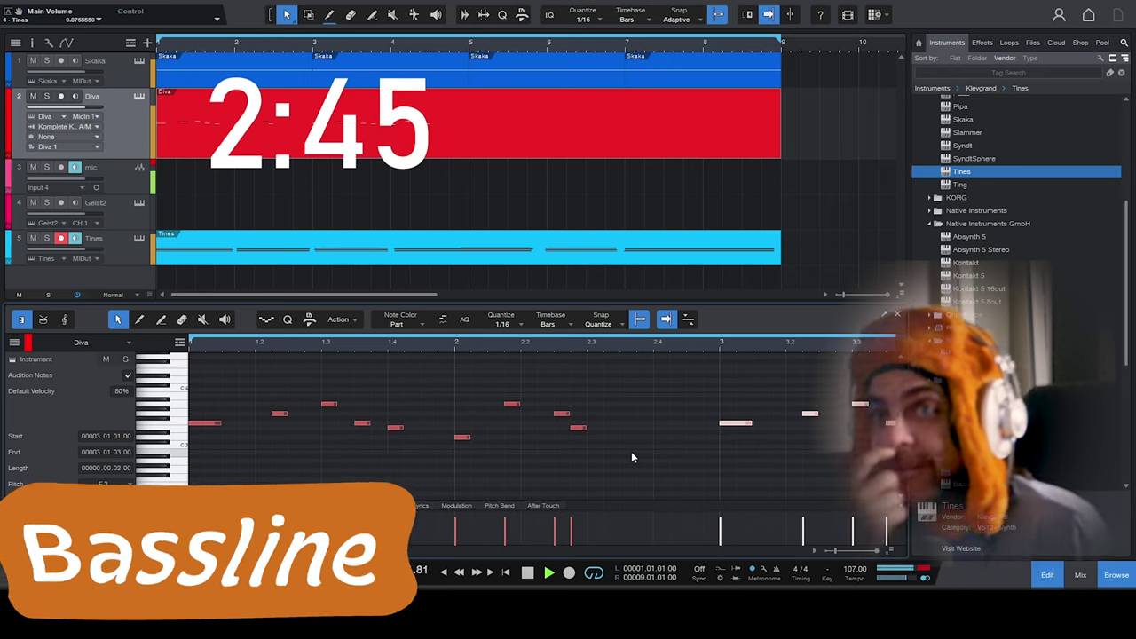
scroll(598, 370, "right", 5)
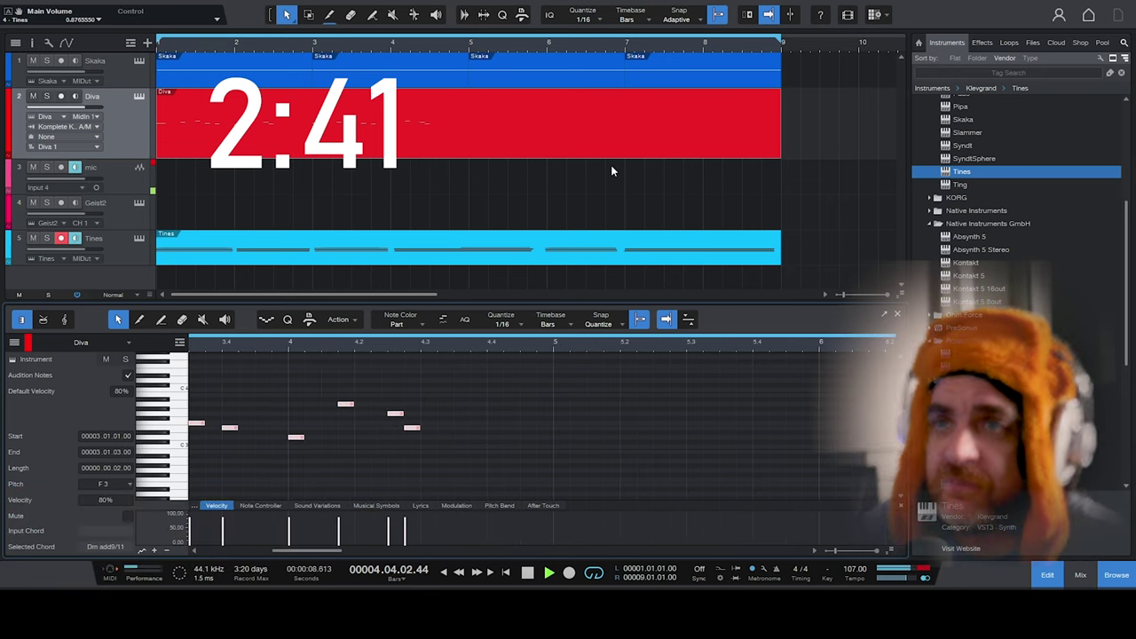
key("comma")
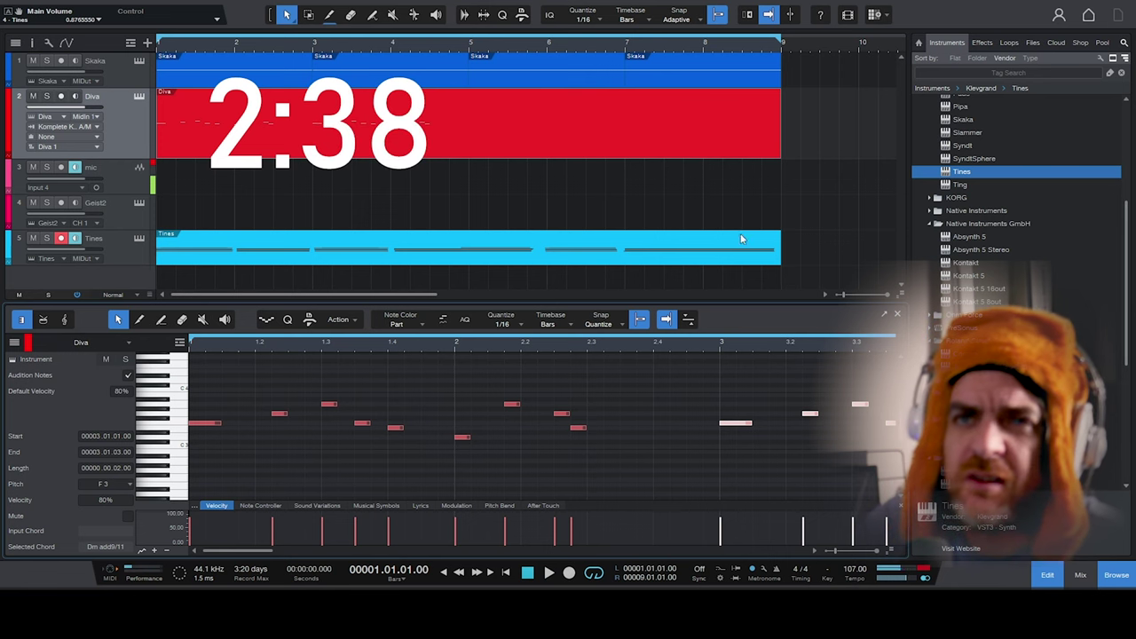
Delete the single high note in bar 5 of the Tines part.
left_click(633, 244)
scroll(385, 367, "down", 5)
left_click_drag(307, 386, 355, 399)
key("Delete")
Trim the bar 4 Tines chord to end at bar 5 and delete the chords in bars 6 to 8.
left_click(337, 481)
left_click_drag(337, 481, 316, 466)
left_click_drag(354, 385, 396, 473)
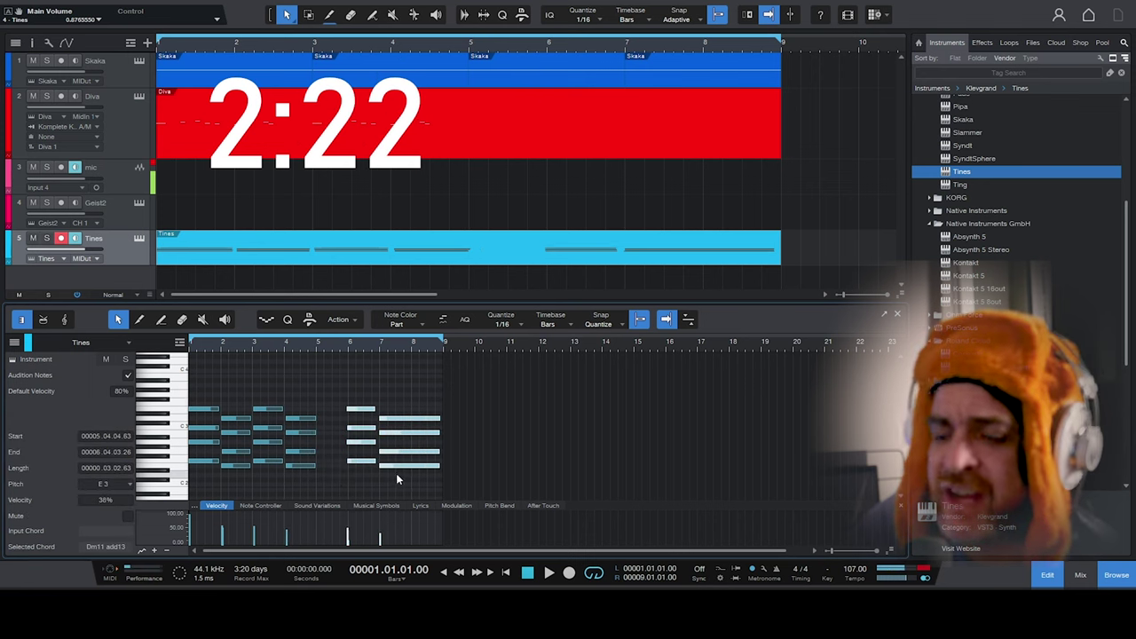
key("Delete")
Shorten the loop range and the Tines part to end at bar 5, and duplicate the part into bars 5 to 8.
left_click_drag(447, 344, 318, 347)
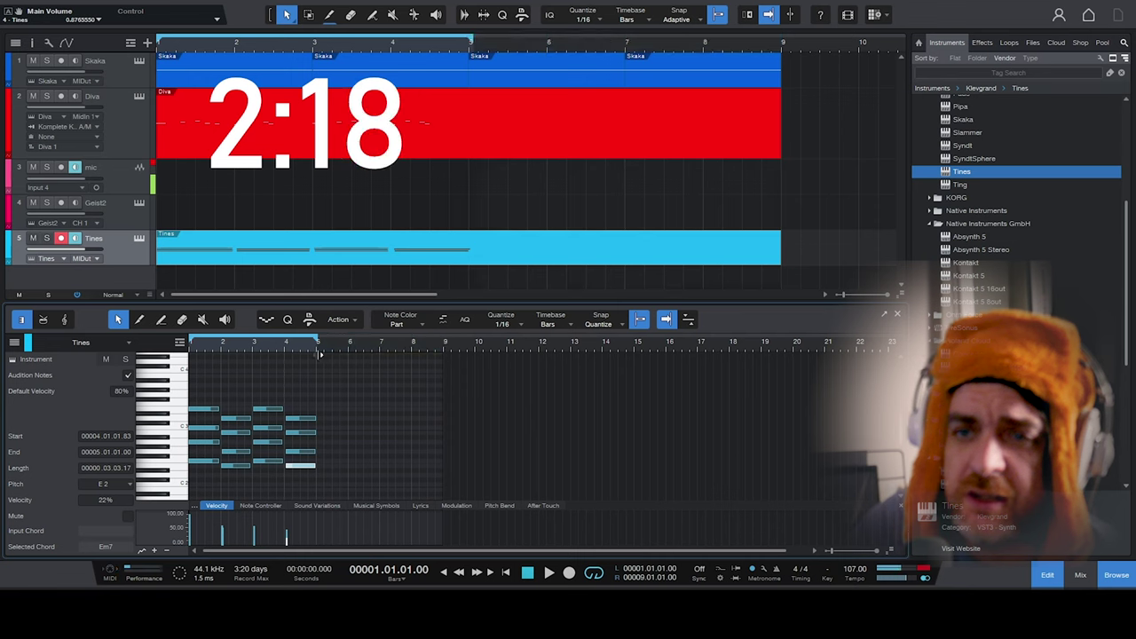
left_click_drag(780, 251, 471, 251)
key("d")
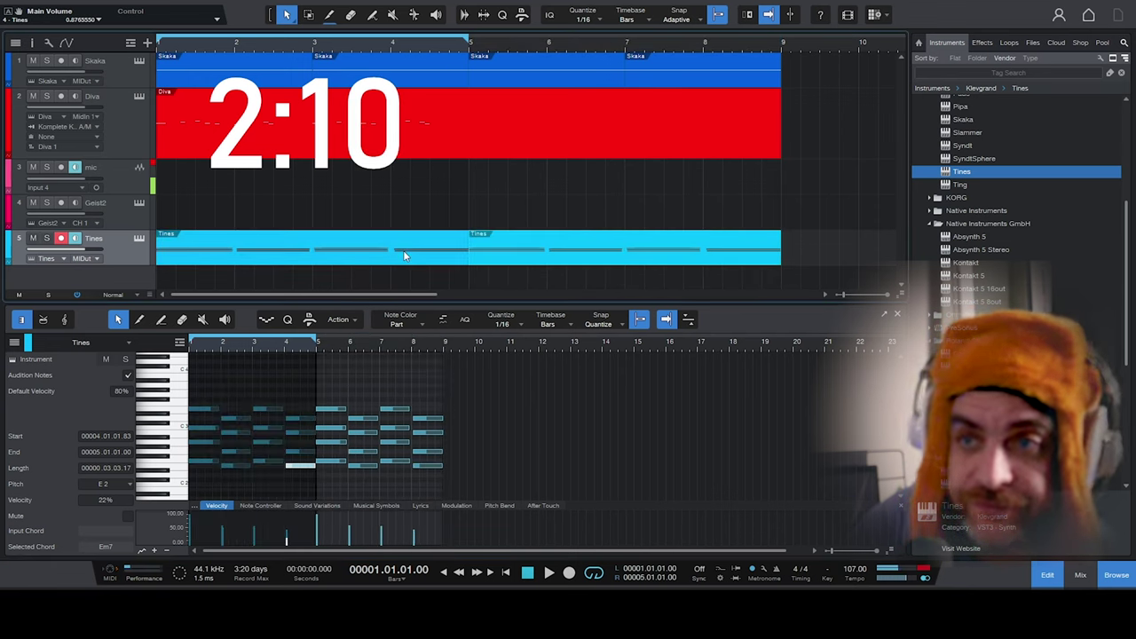
Trim the Diva part to end at bar 5, duplicate it into bars 5 to 8, and play the loop extended to bar 9.
left_click_drag(785, 145, 470, 144)
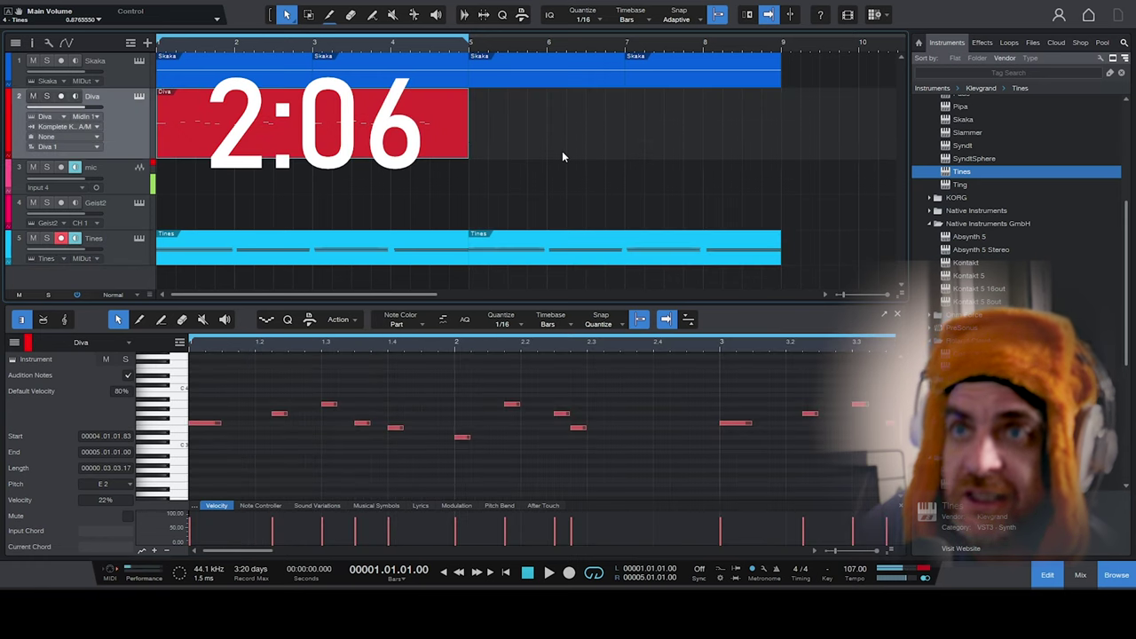
key("d")
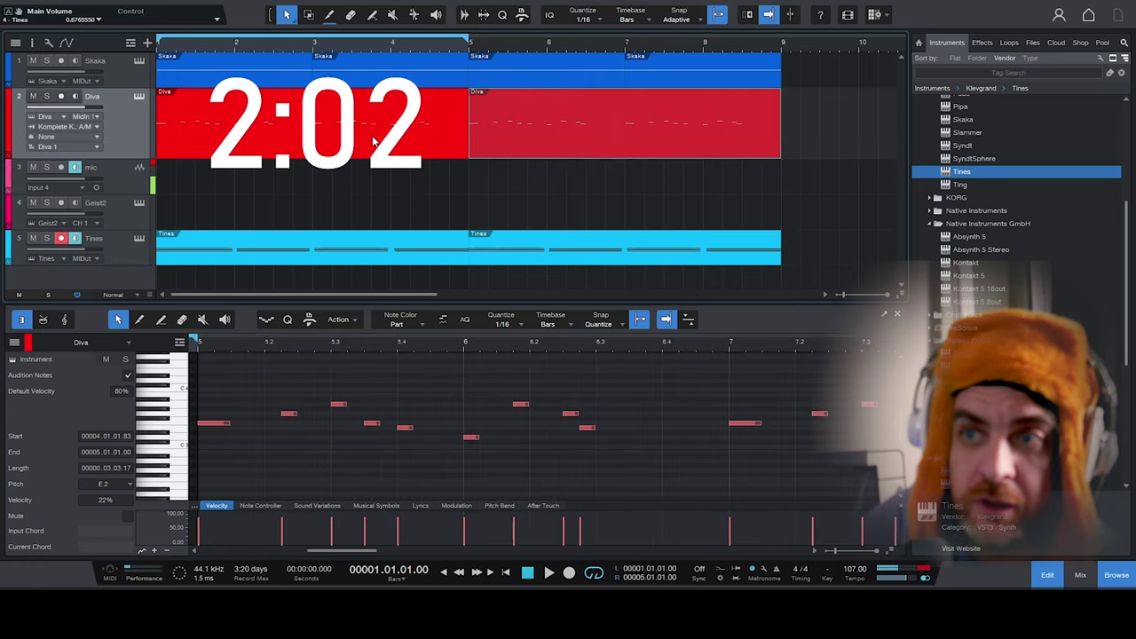
key("space")
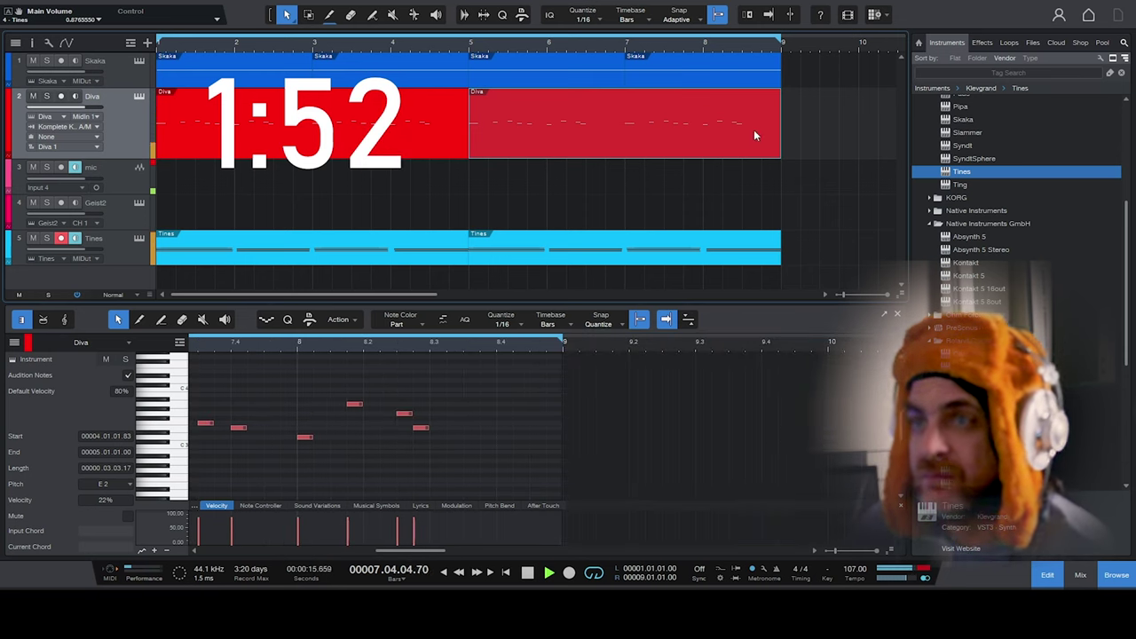
Try adding a short C 4 note just before beat 4 of bar 8 in the Diva part, and stop playback.
left_click(486, 399)
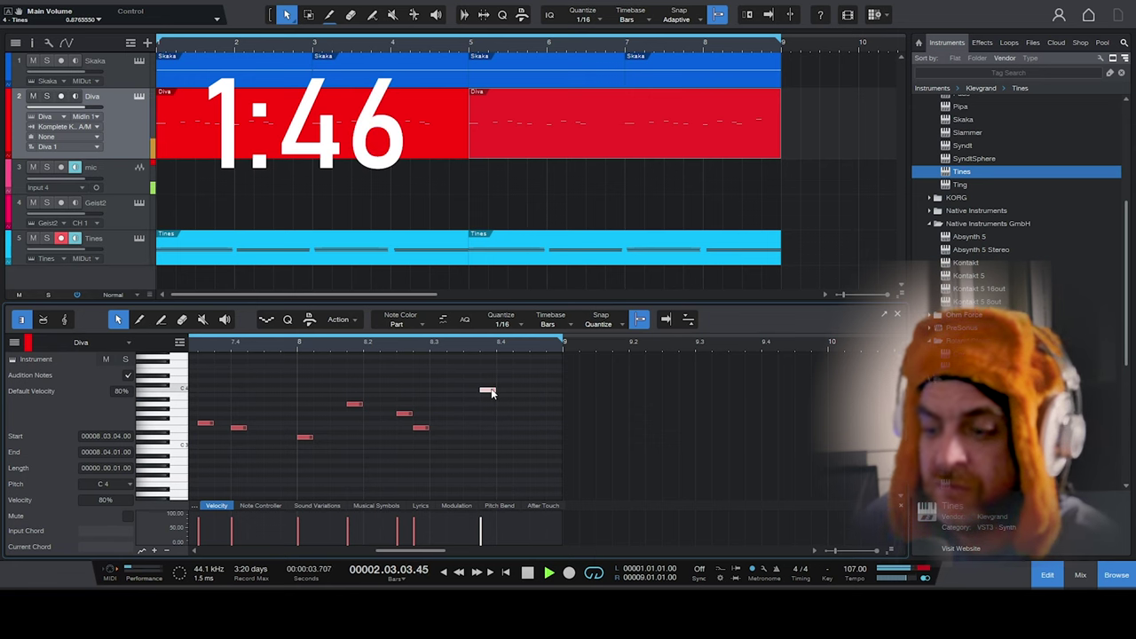
key("ctrl+z")
key("space")
Transpose all notes of the first Diva part down one octave and replace the part in bars 5 to 8 with its duplicate.
left_click(340, 151)
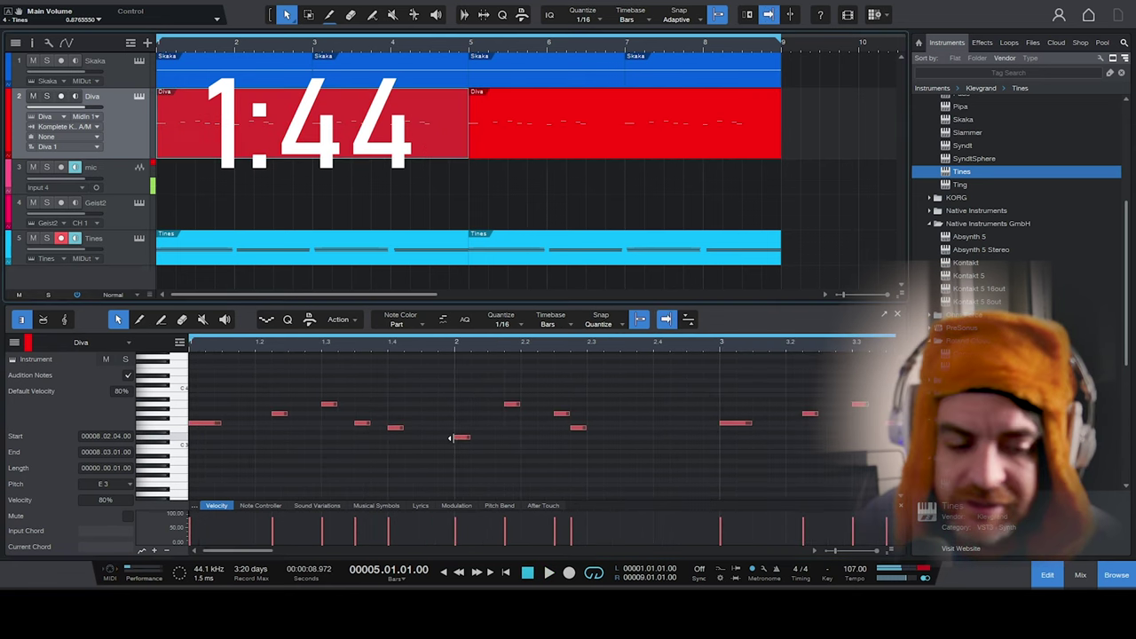
key("ctrl+a")
left_click(437, 407)
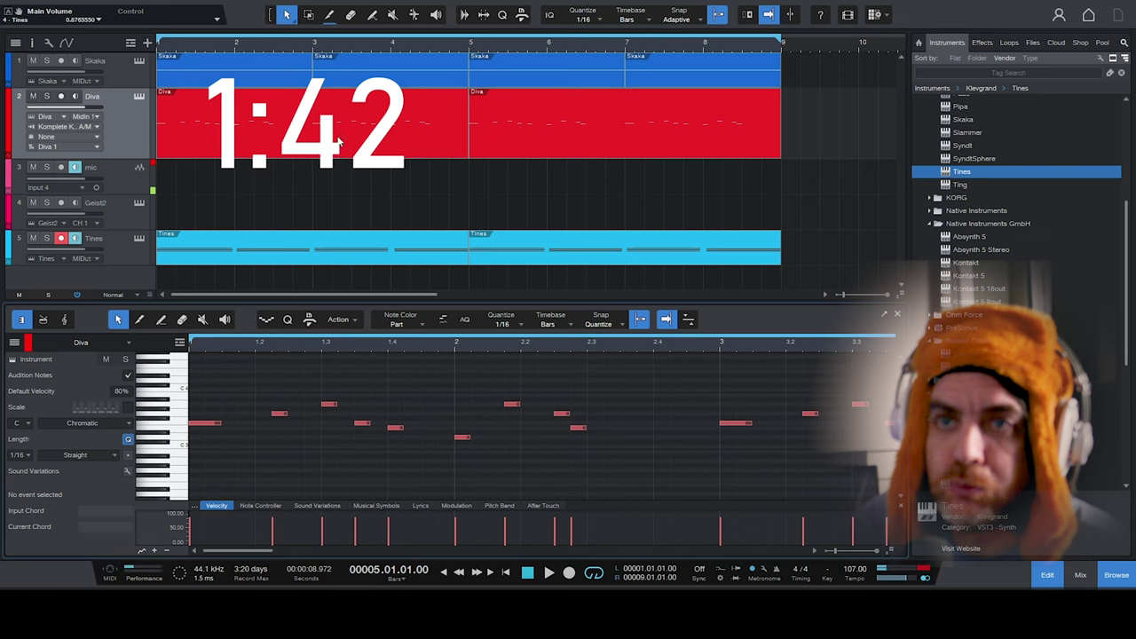
key("ctrl+a")
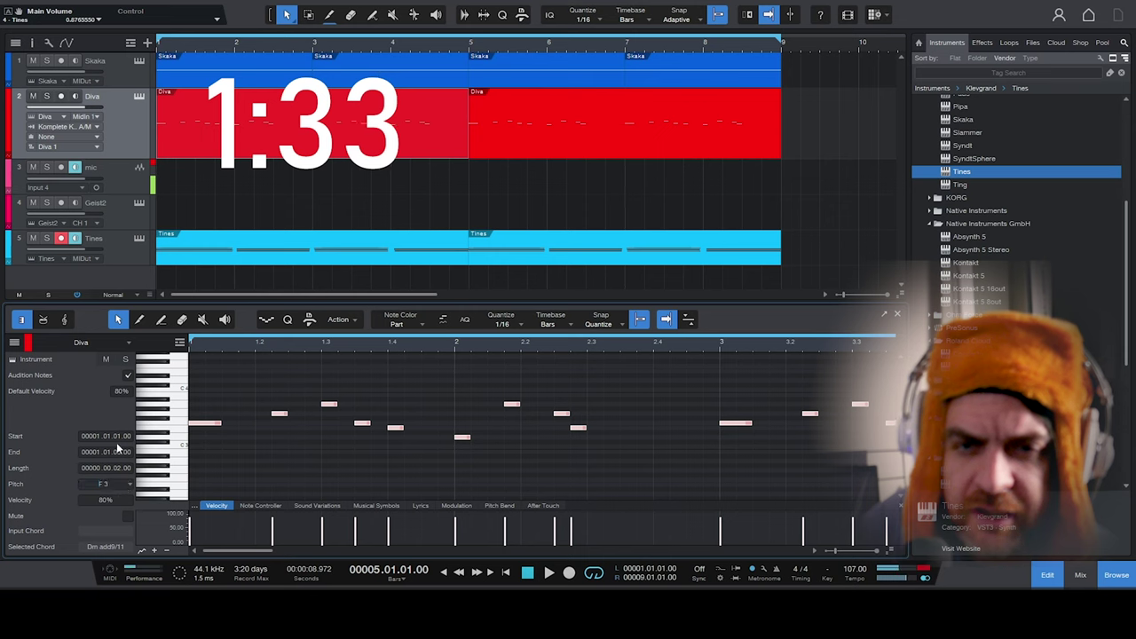
key("shift+Down")
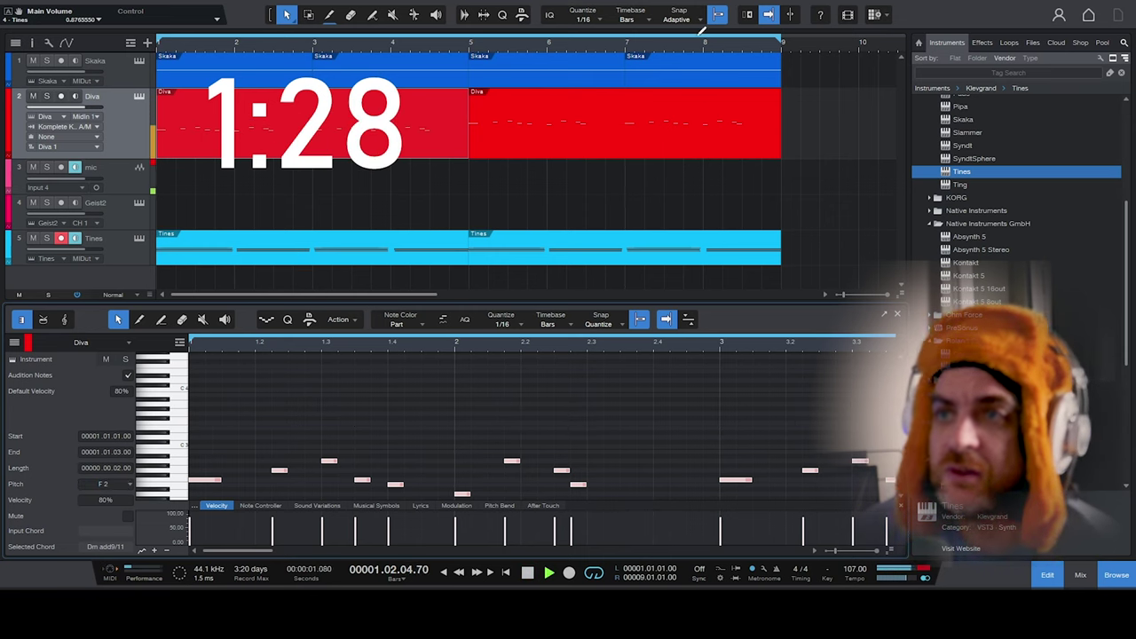
key("Delete")
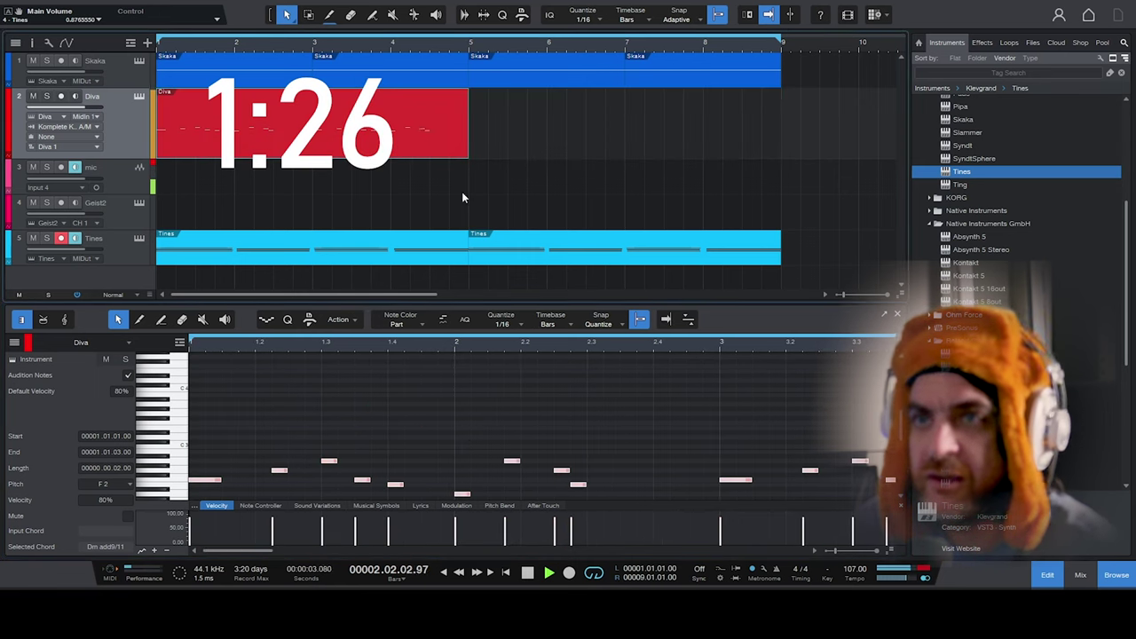
key("d")
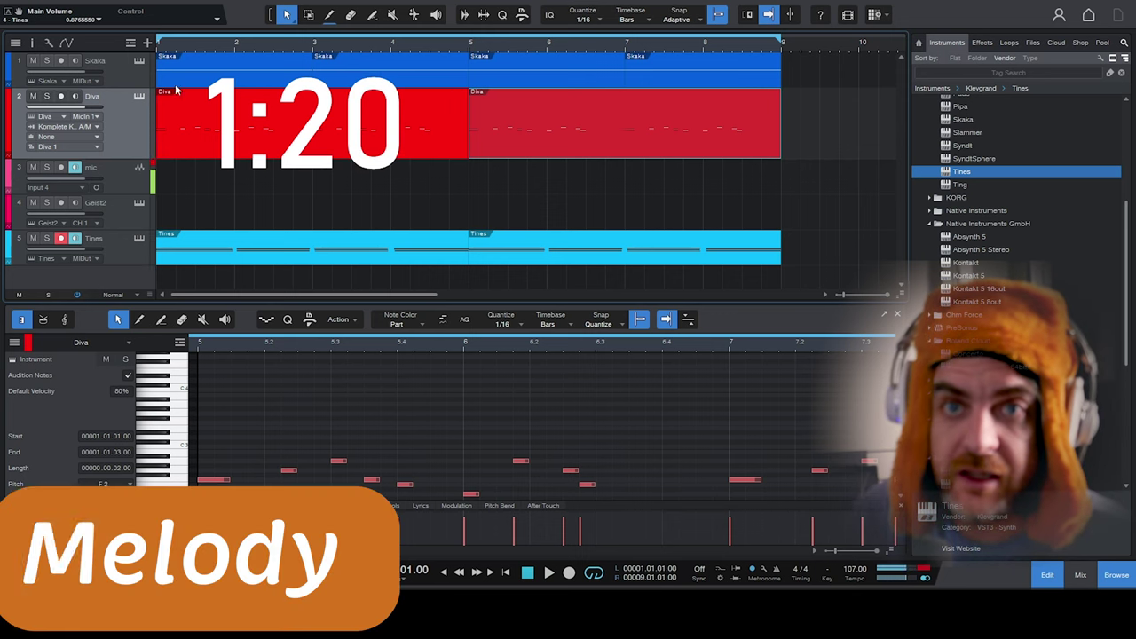
Add the u-he Repro-5 synth as a new instrument track directly below Diva and arm it for recording.
scroll(958, 197, "down", 3)
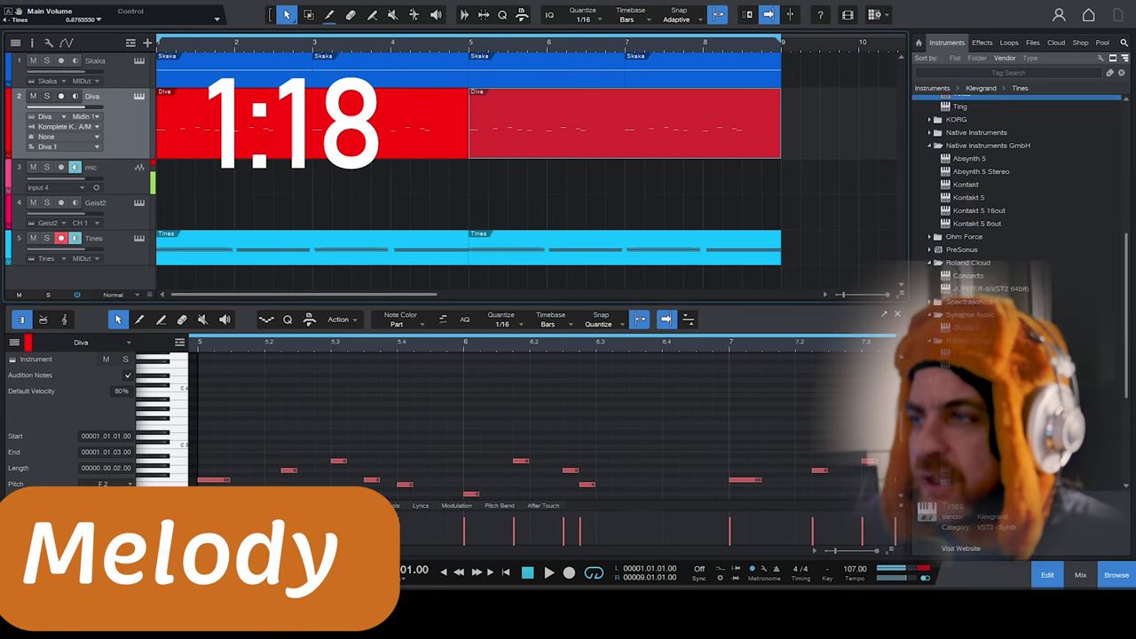
left_click_drag(968, 406, 133, 171)
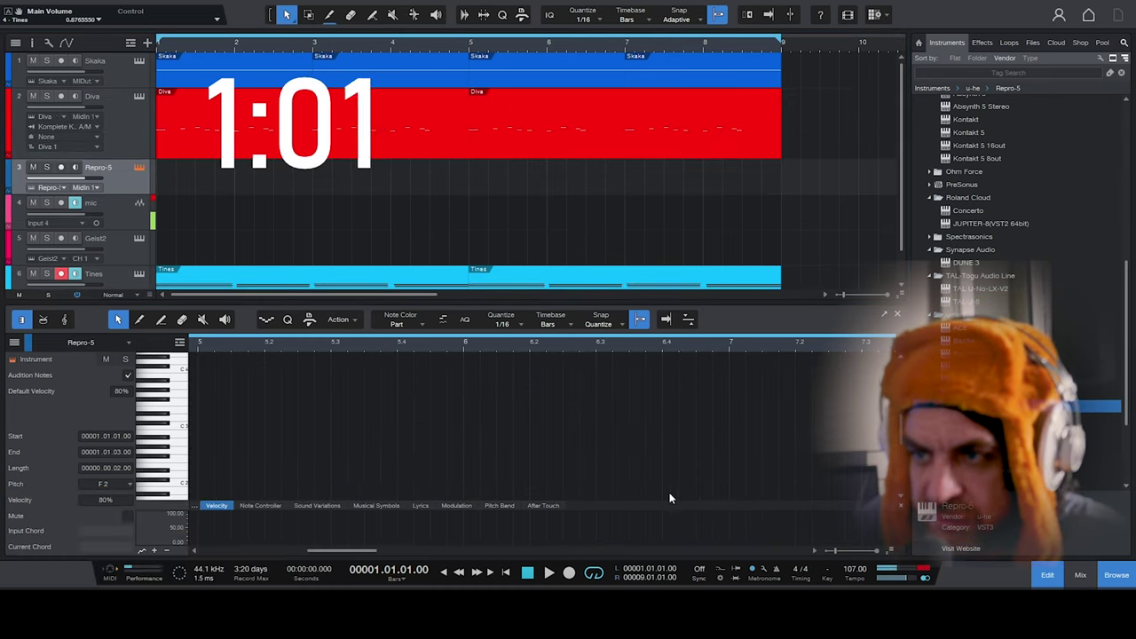
left_click(60, 167)
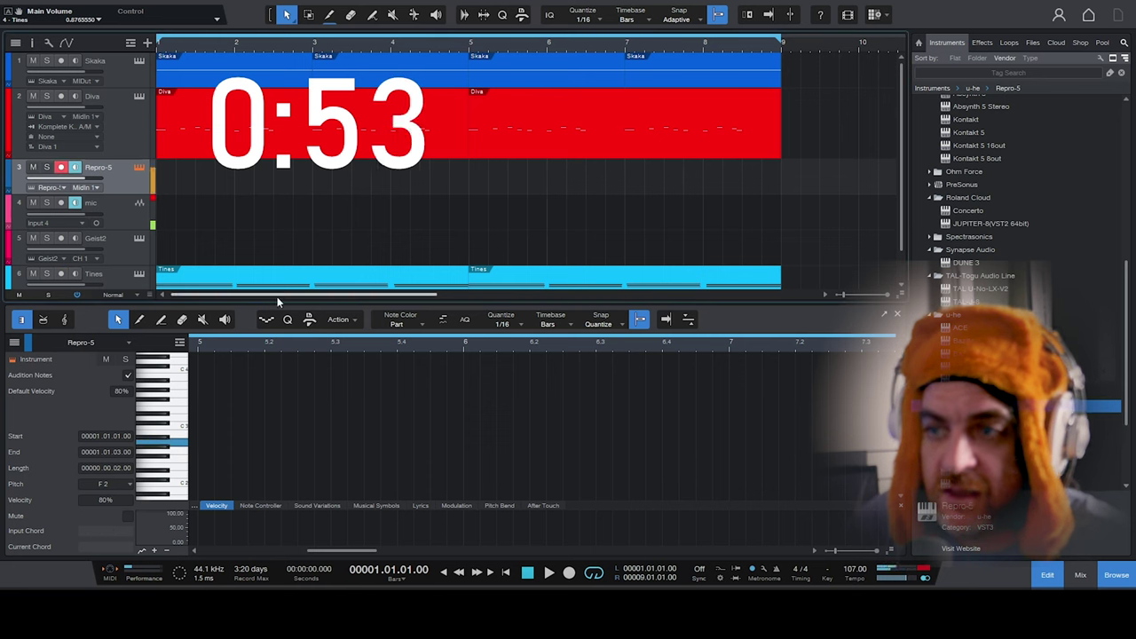
Copy the first Diva part from bars 1 to 4 onto the Repro-5 track at the same position.
left_click(233, 147)
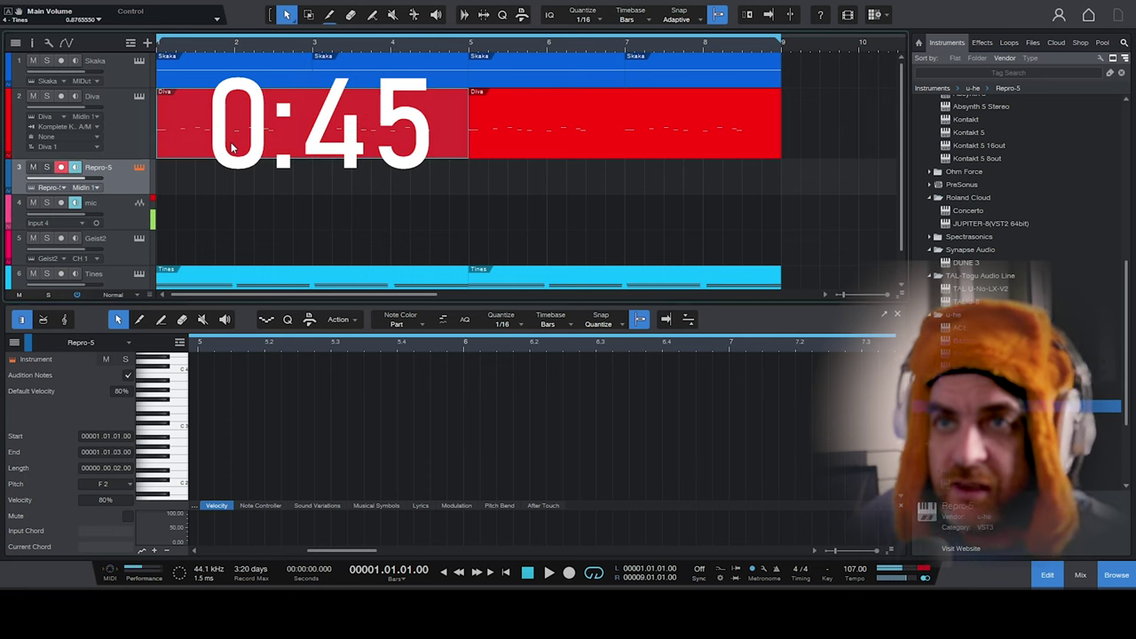
left_click(124, 178)
left_click(193, 139)
left_click(130, 186)
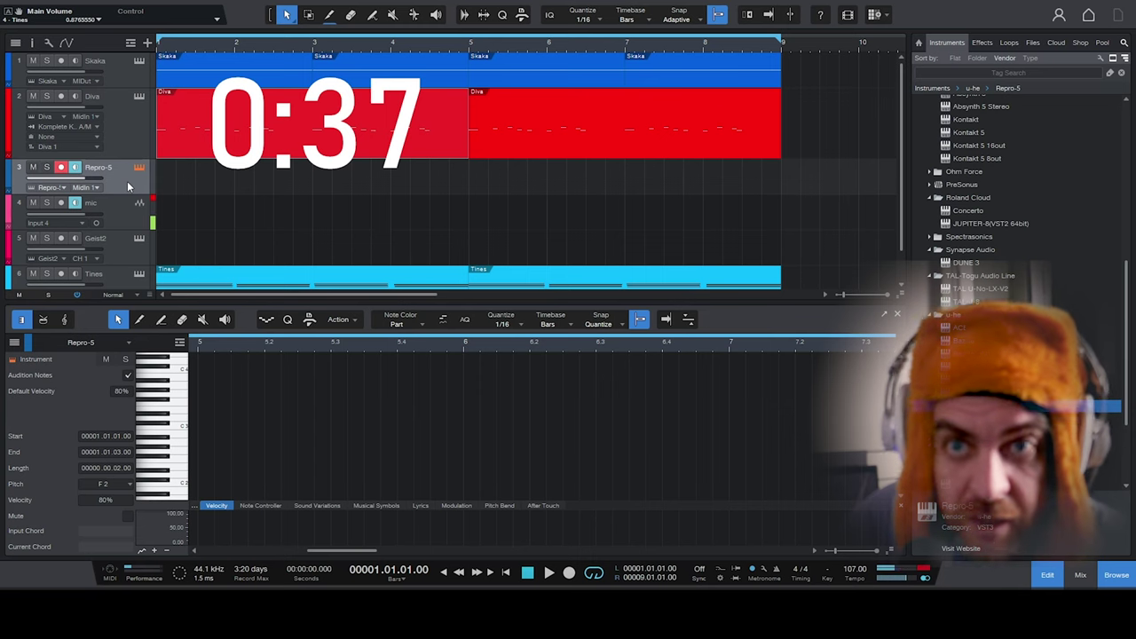
left_click_drag(199, 147, 201, 188)
Transpose all notes of the Repro-5 part up two octaves, duplicate the part into bars 5 to 8, and play it back.
double_click(276, 183)
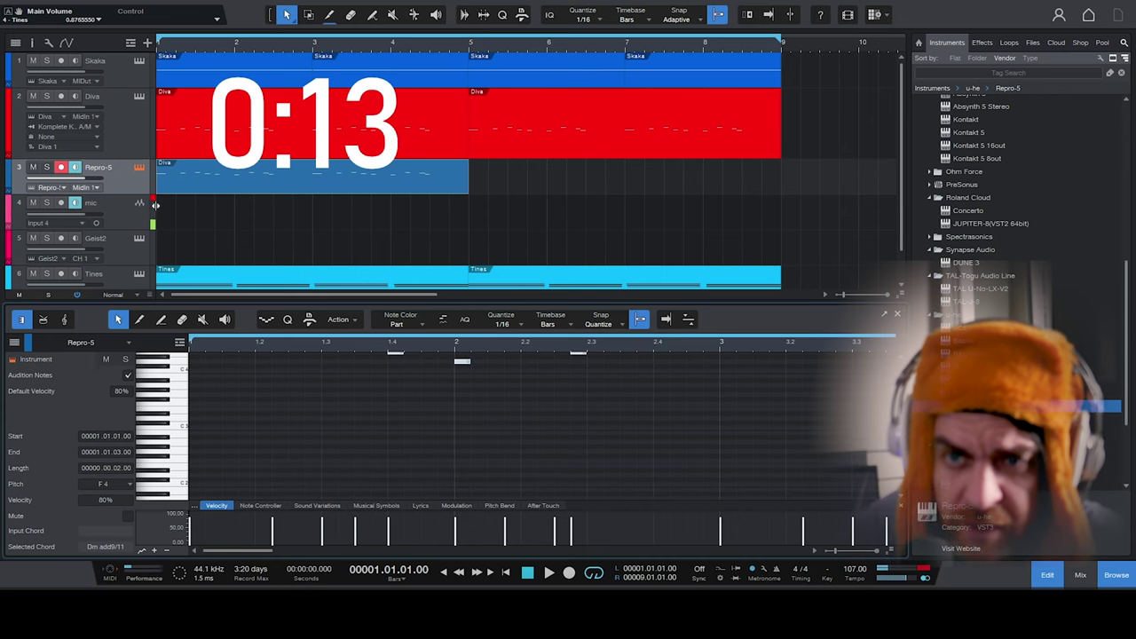
key("d")
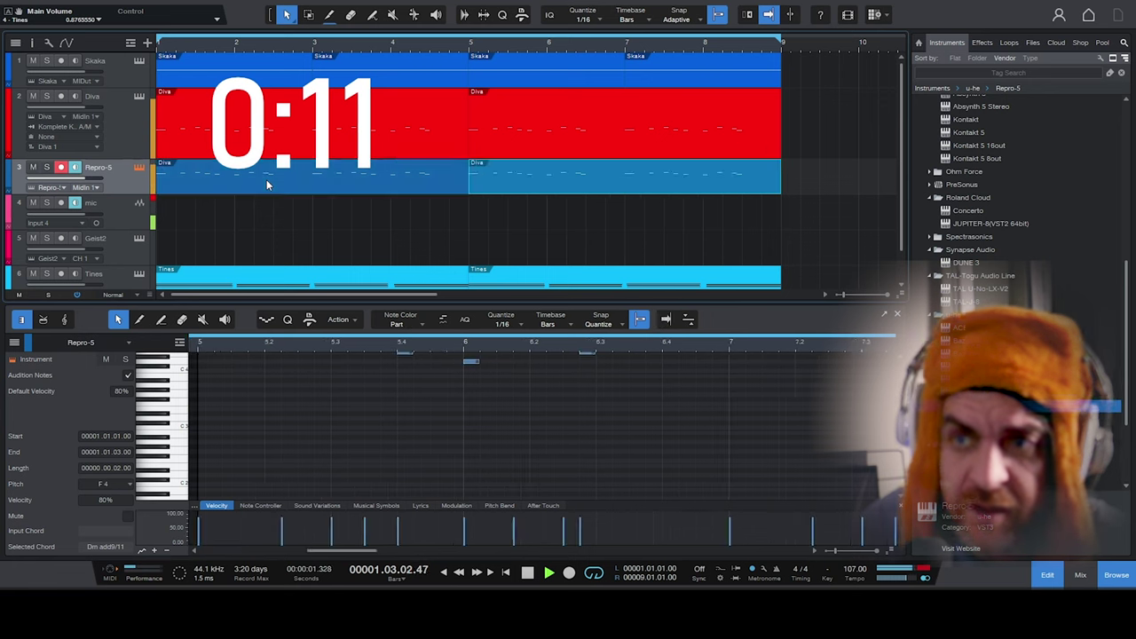